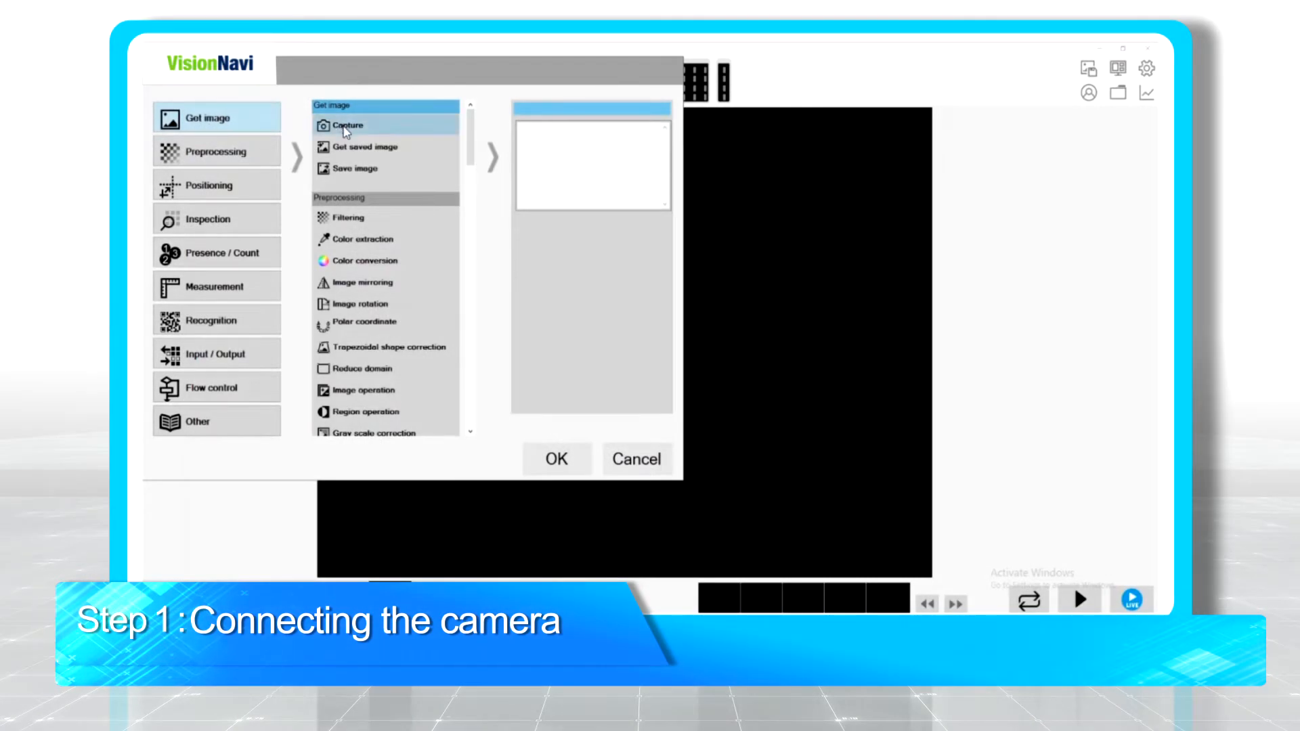
Add a Capture tool to the inspection flow and set its capture source to Pick image files.
click(346, 131)
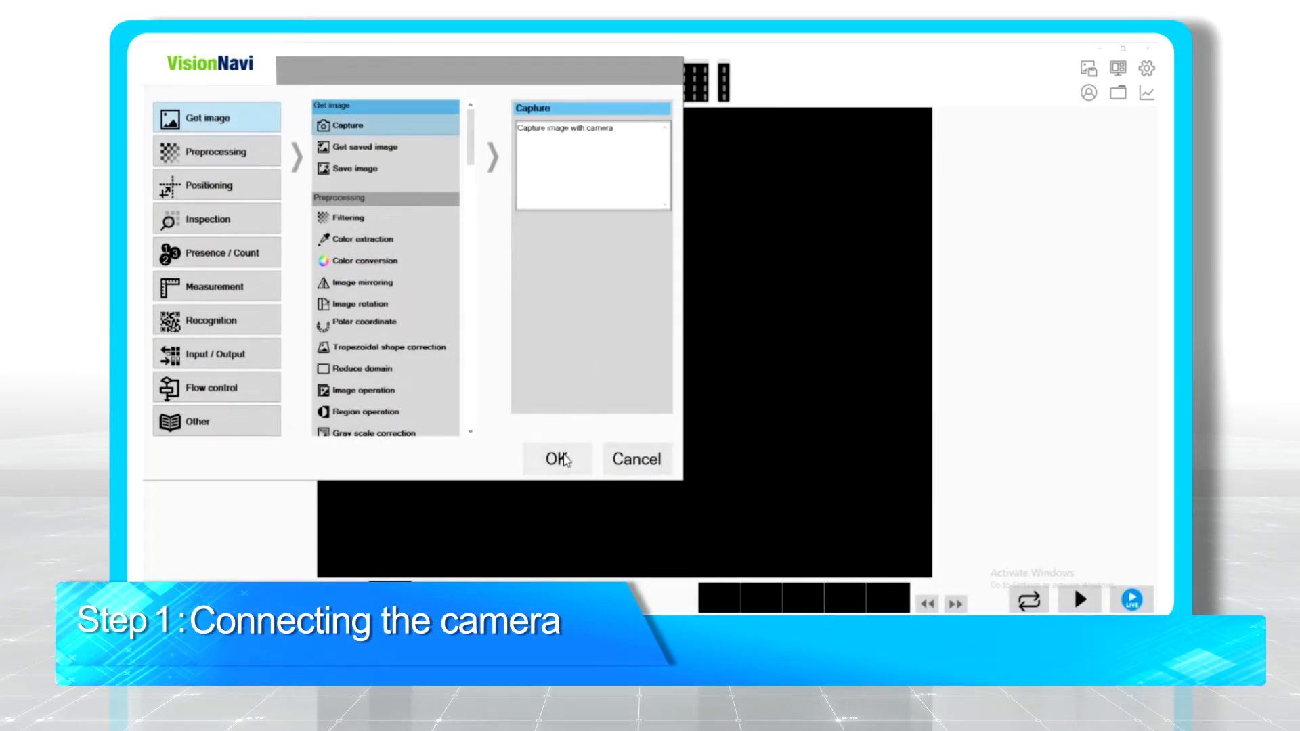
click(565, 459)
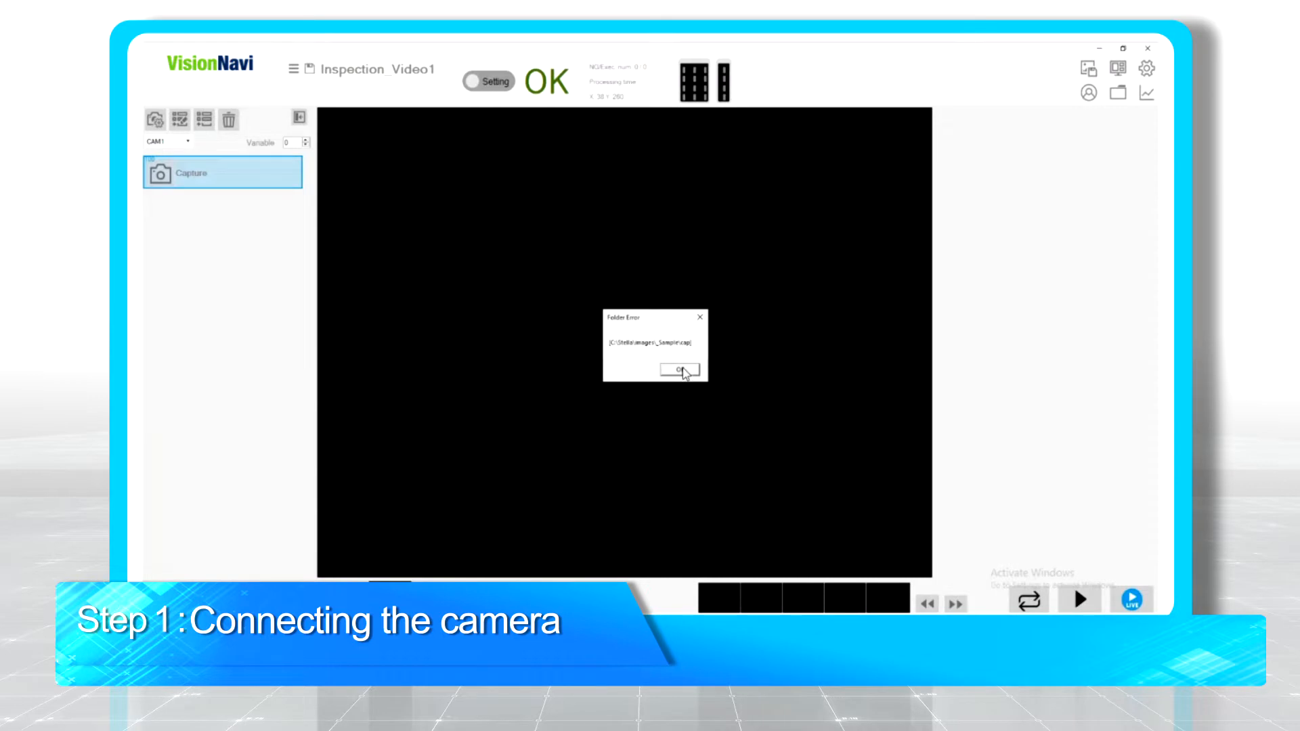
click(680, 369)
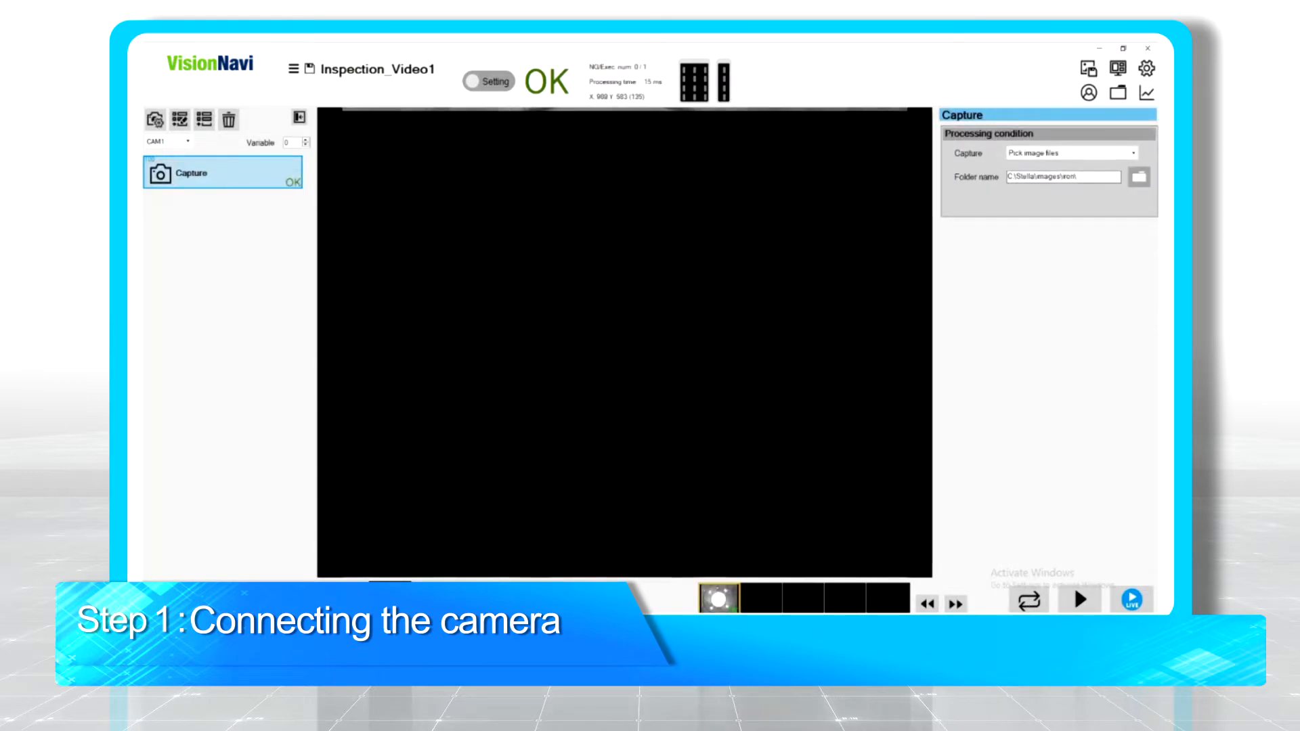
click(1134, 159)
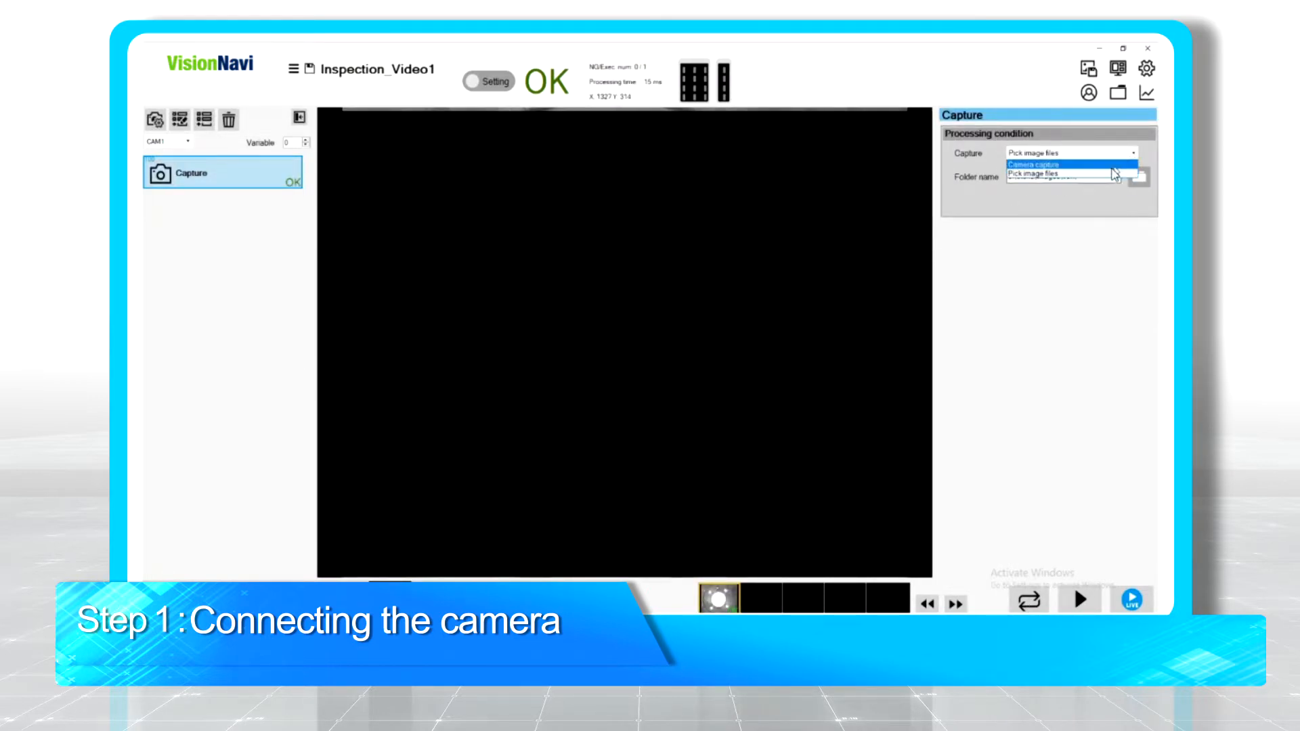
click(1132, 175)
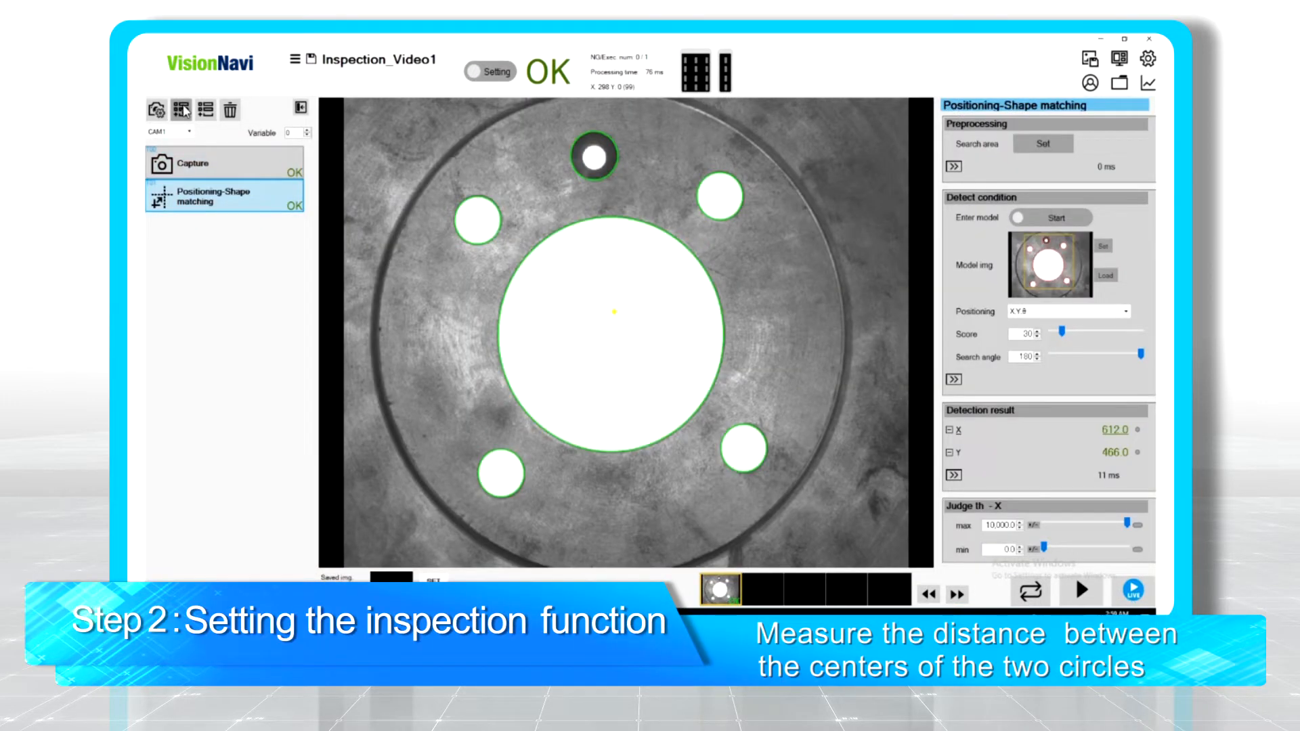
Calibrate CAM1 by spanning the large central hole's diameter with the ruler and correcting the scale to a 100.00 span.
click(157, 109)
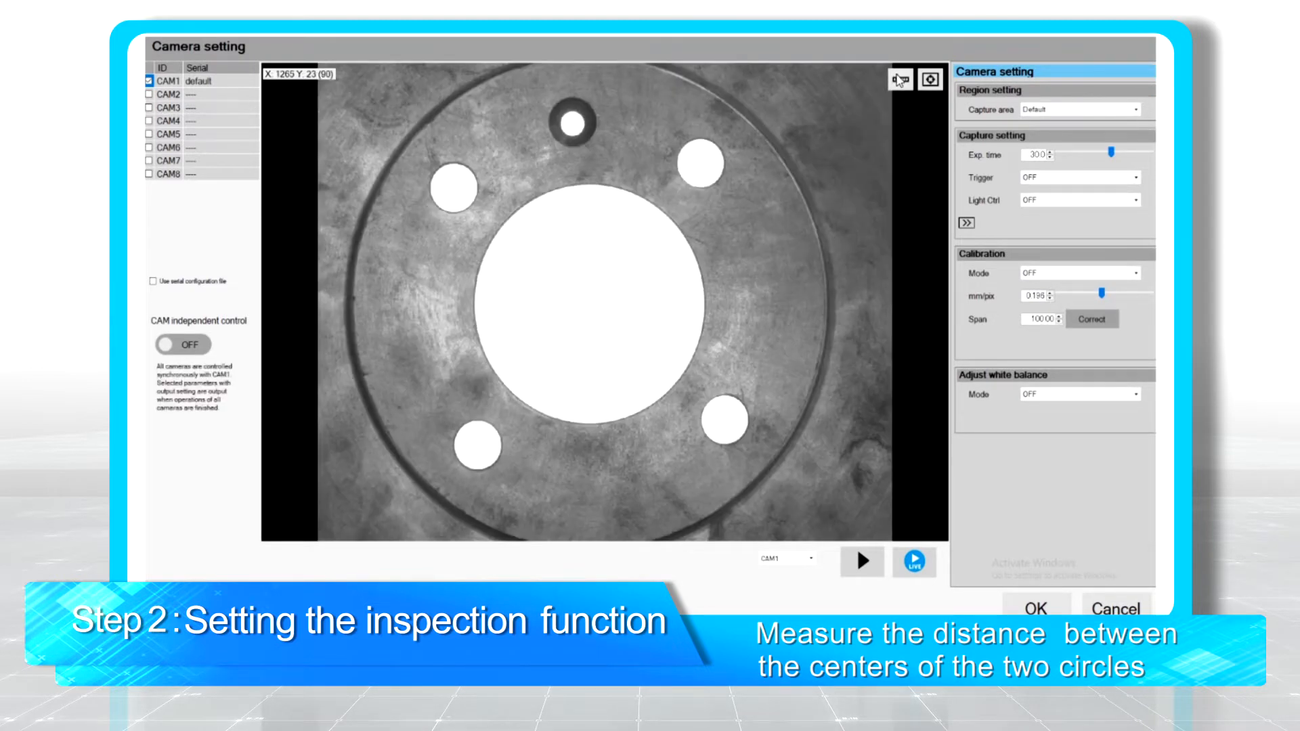
click(900, 80)
drag(734, 306, 704, 306)
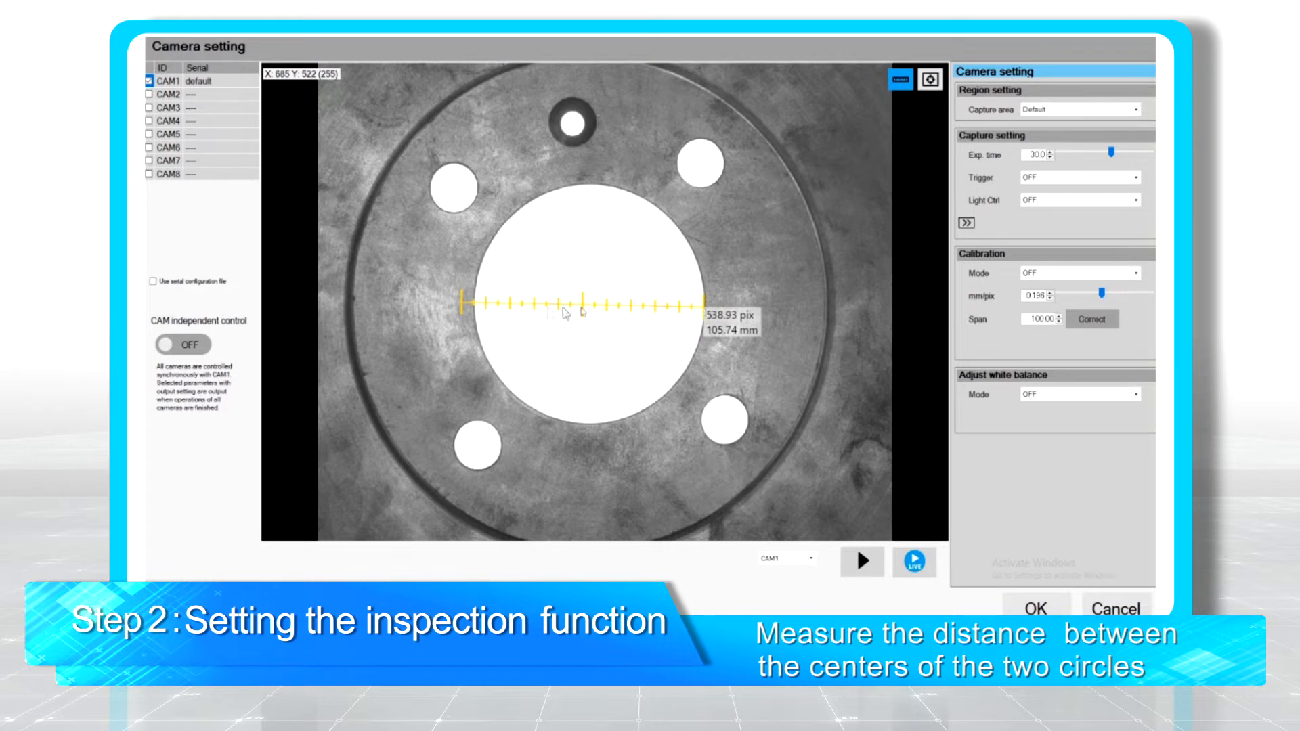
drag(462, 304, 475, 306)
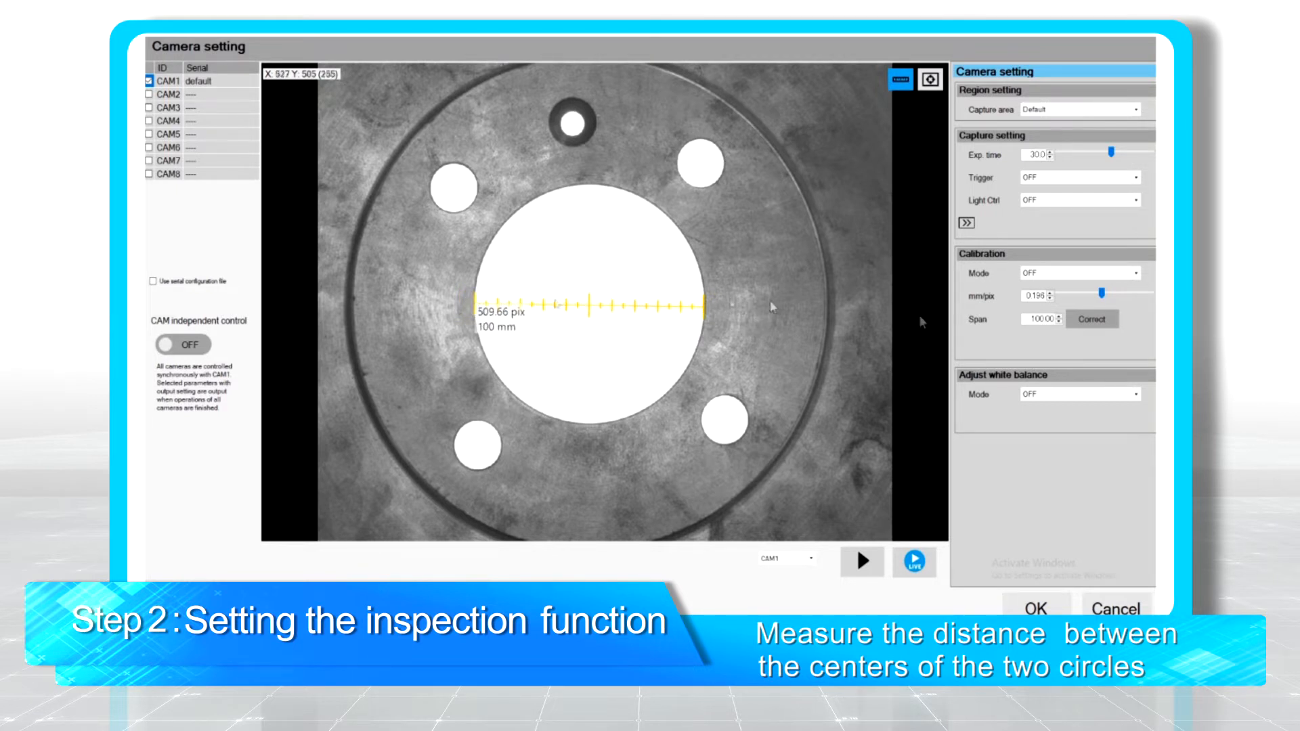
click(1102, 324)
click(1100, 329)
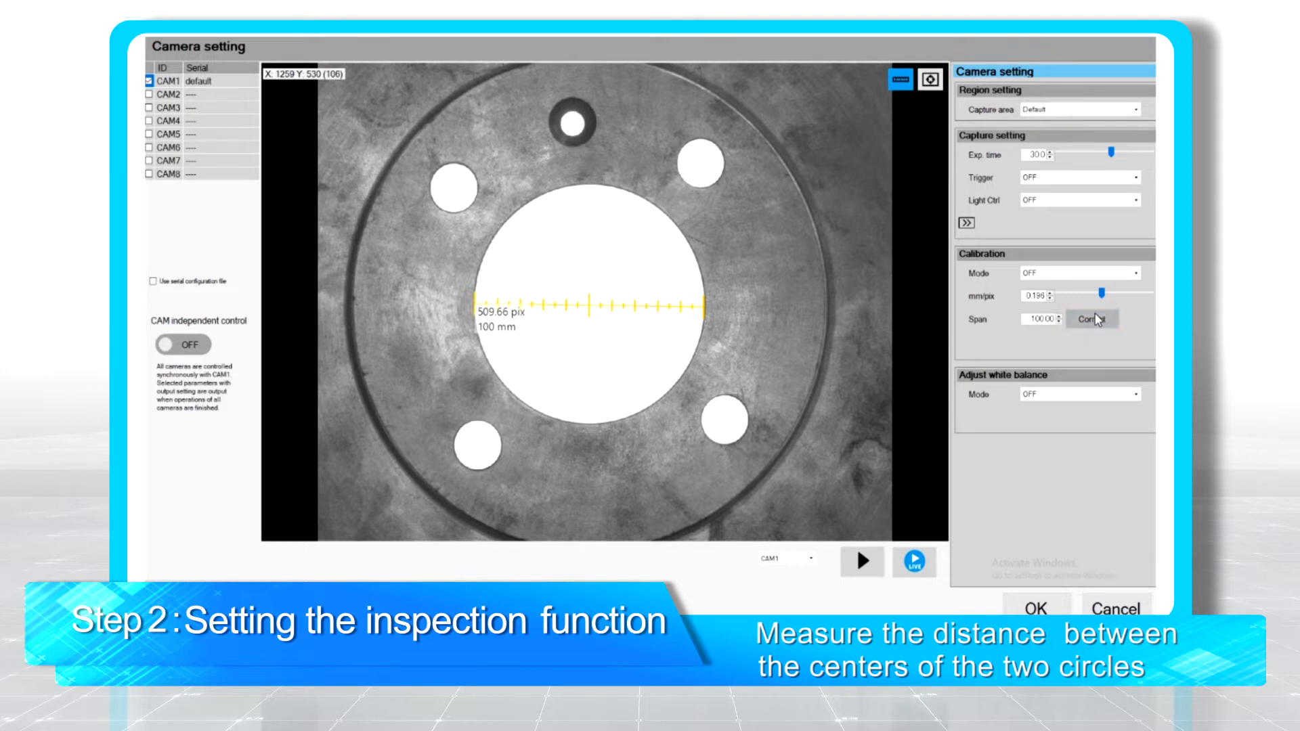
click(1035, 606)
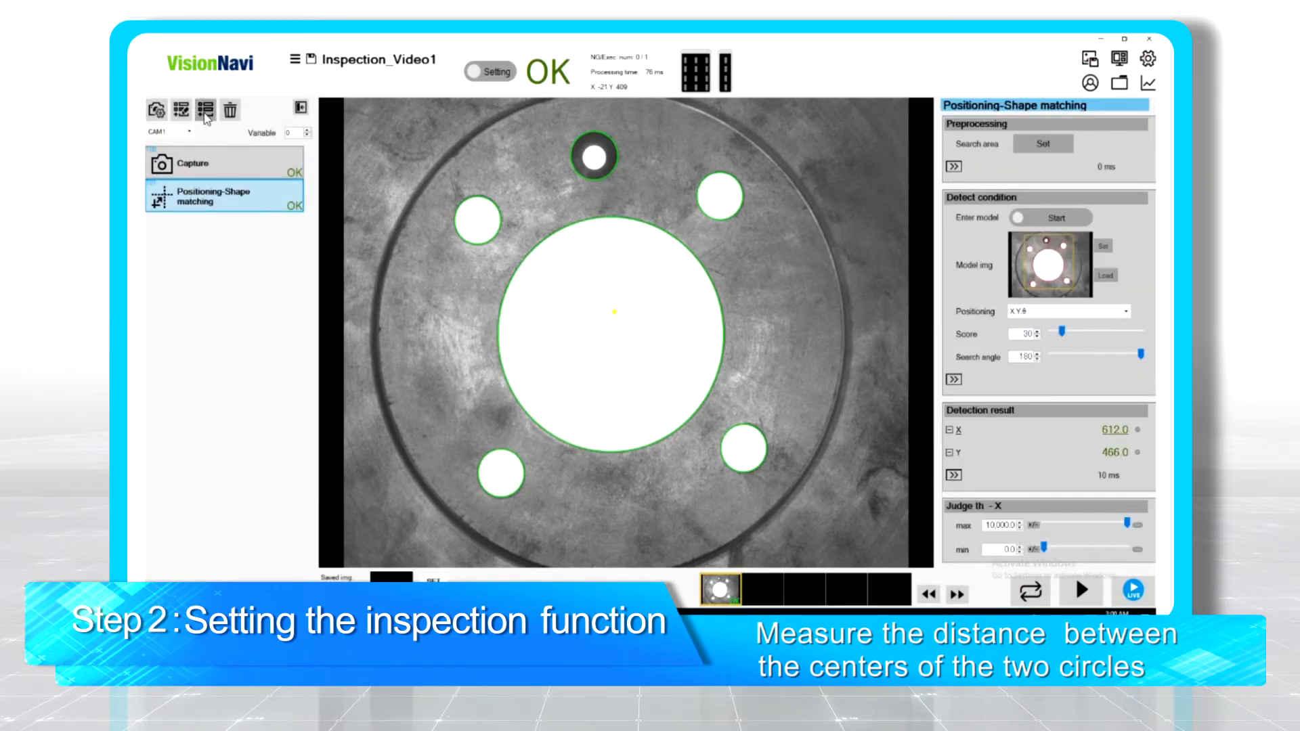
Add a Measure(circle-circle) tool and fit its detection circles to the upper-left small hole and the large central hole.
click(203, 111)
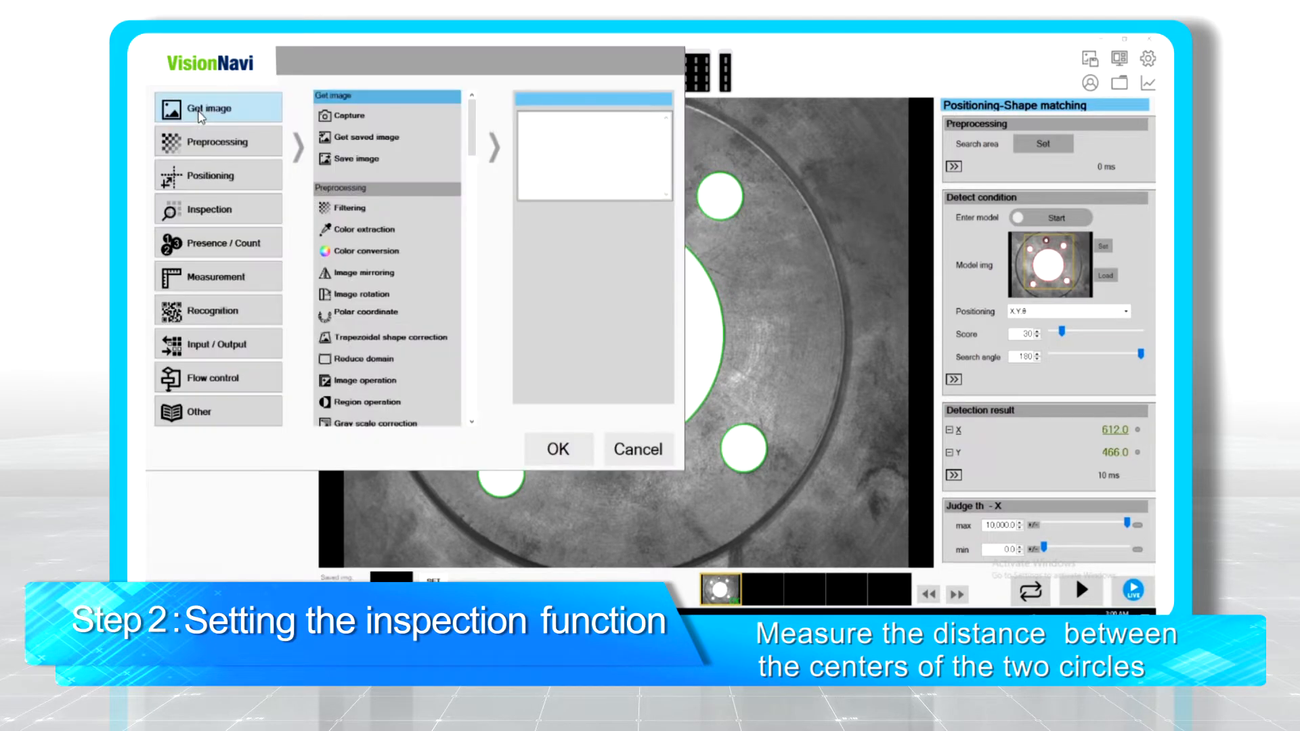
click(238, 281)
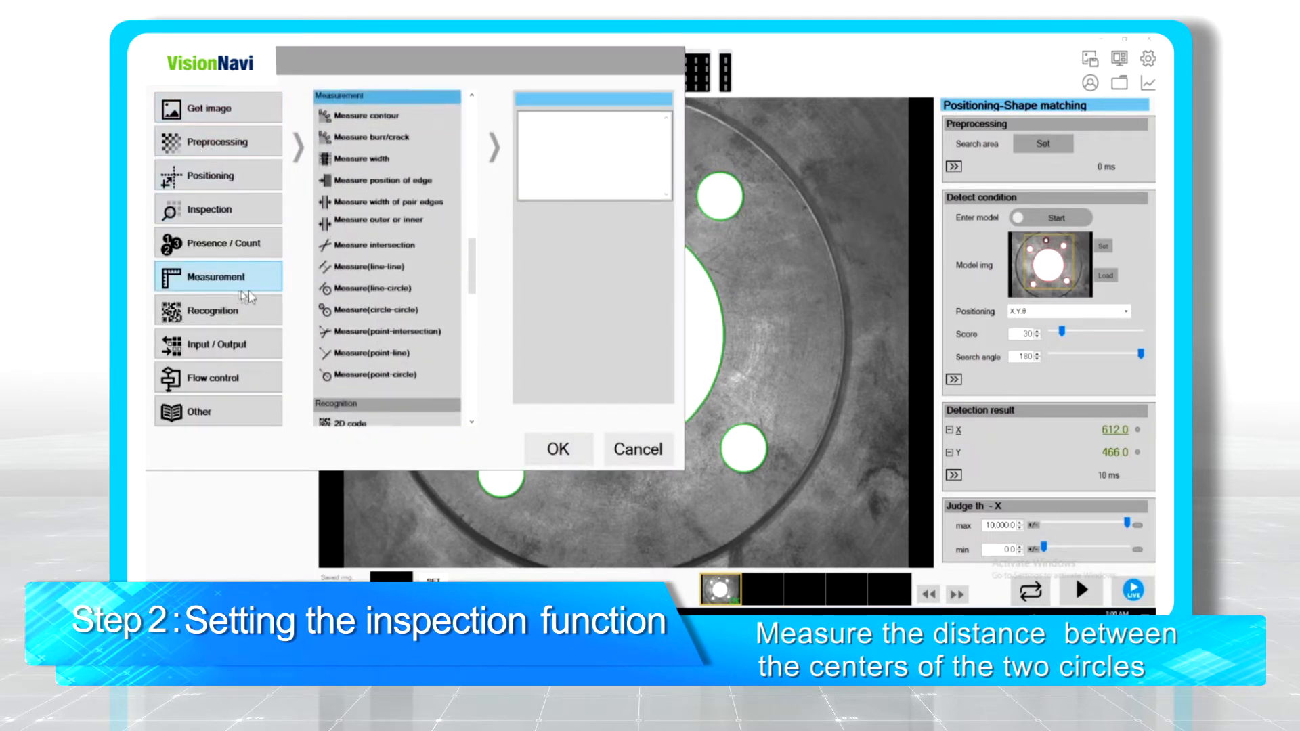
click(379, 309)
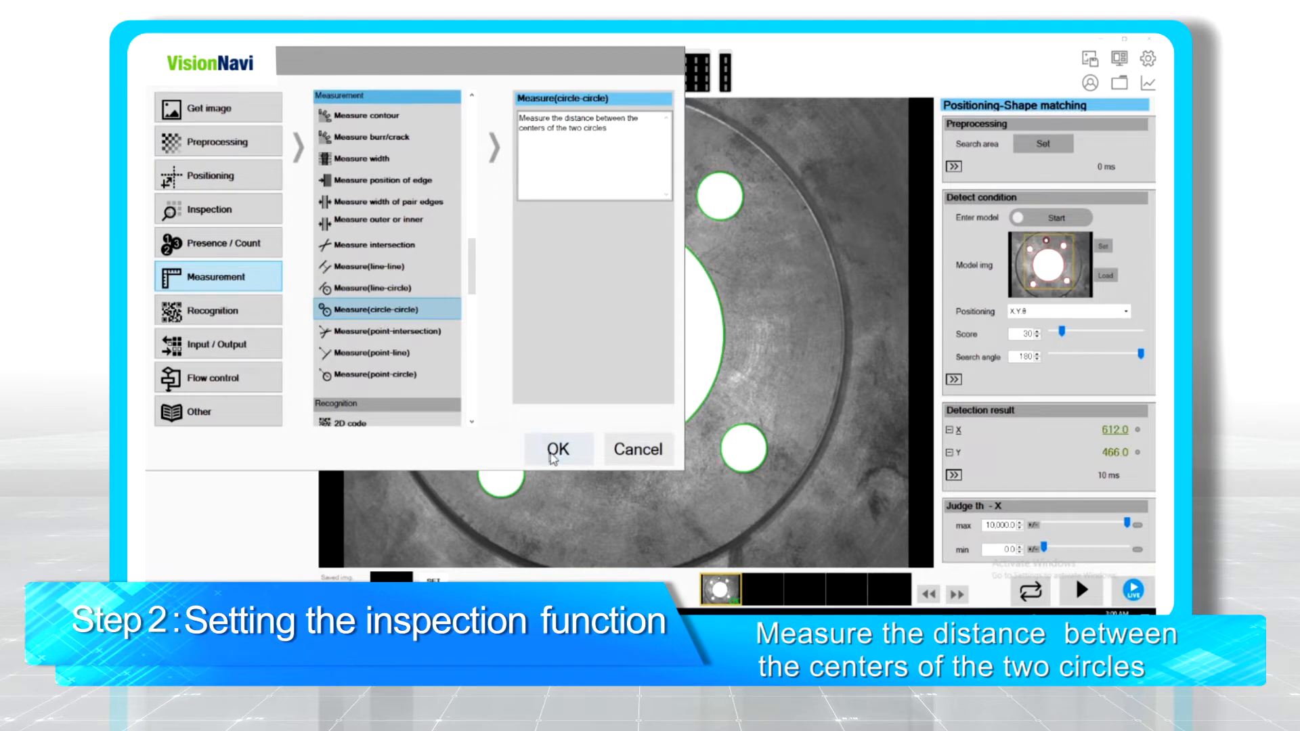
click(552, 451)
drag(483, 335, 504, 225)
drag(767, 333, 724, 341)
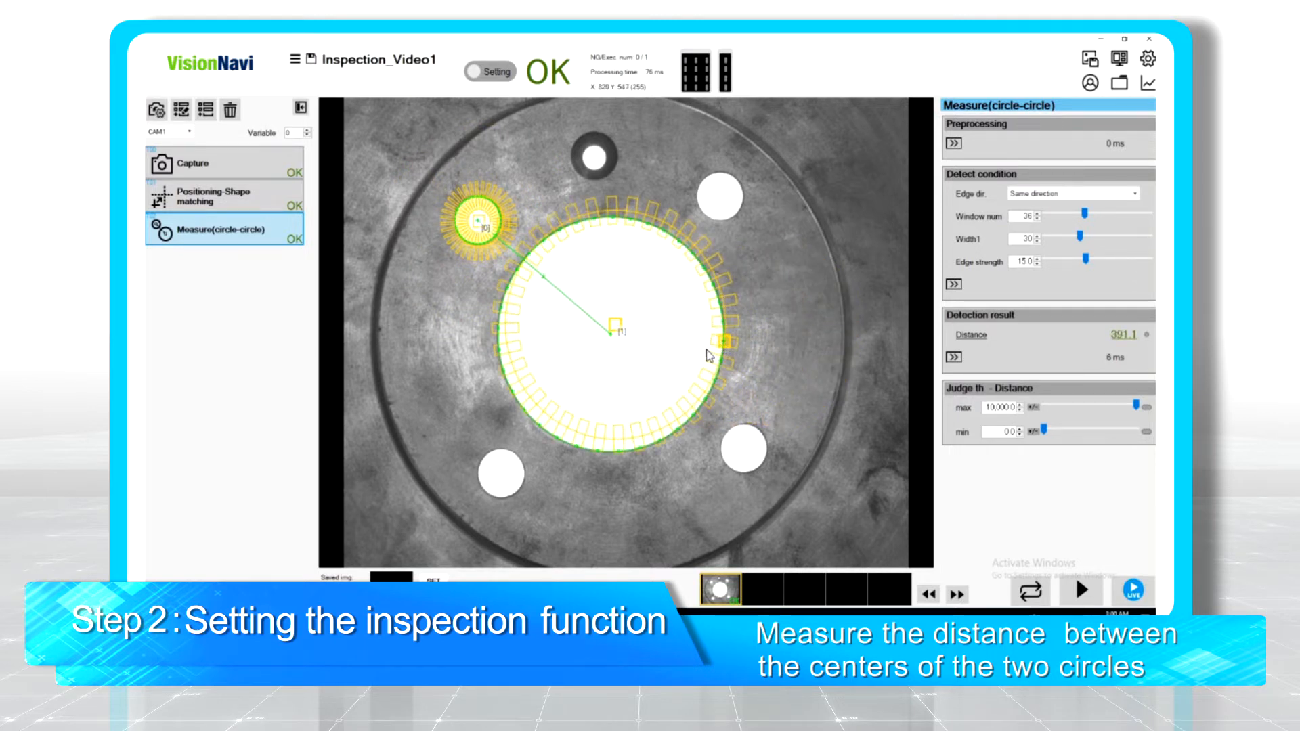
Add the Unit conversion option to the circle-circle measurement's detect conditions and set it to 1mm.
click(955, 284)
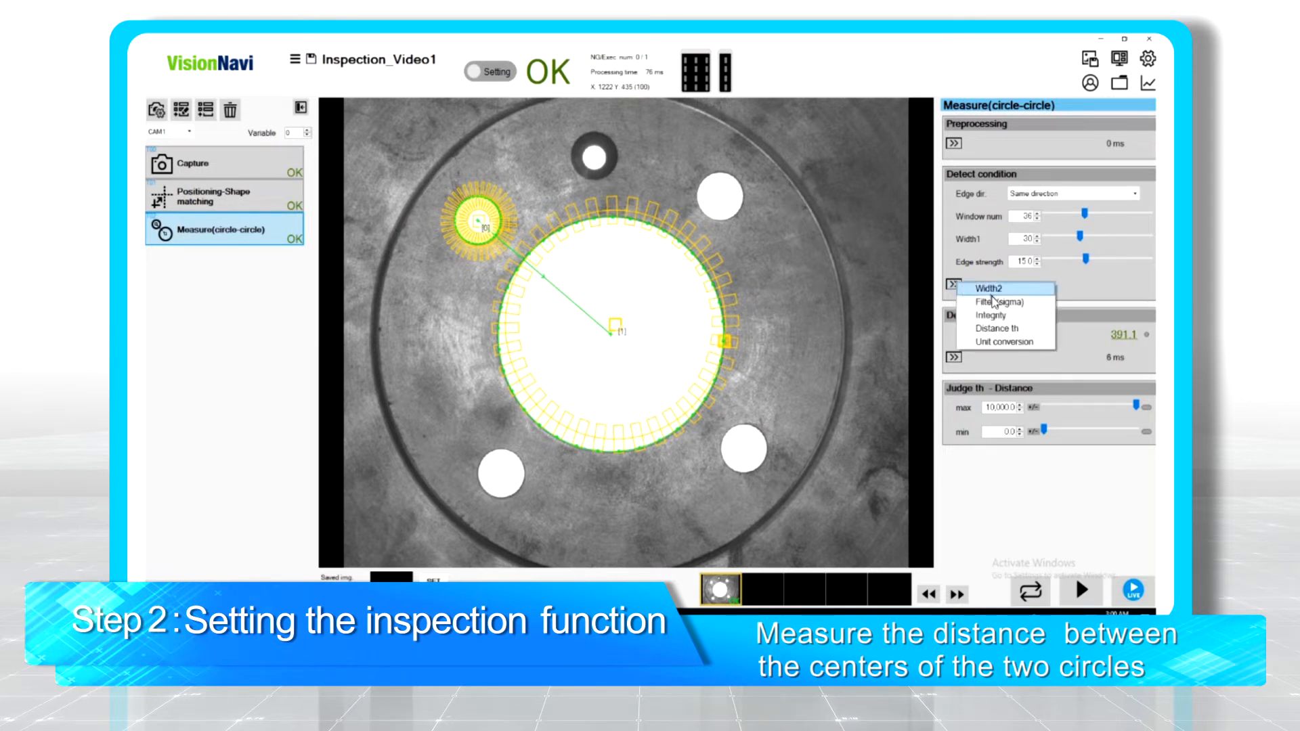
click(994, 344)
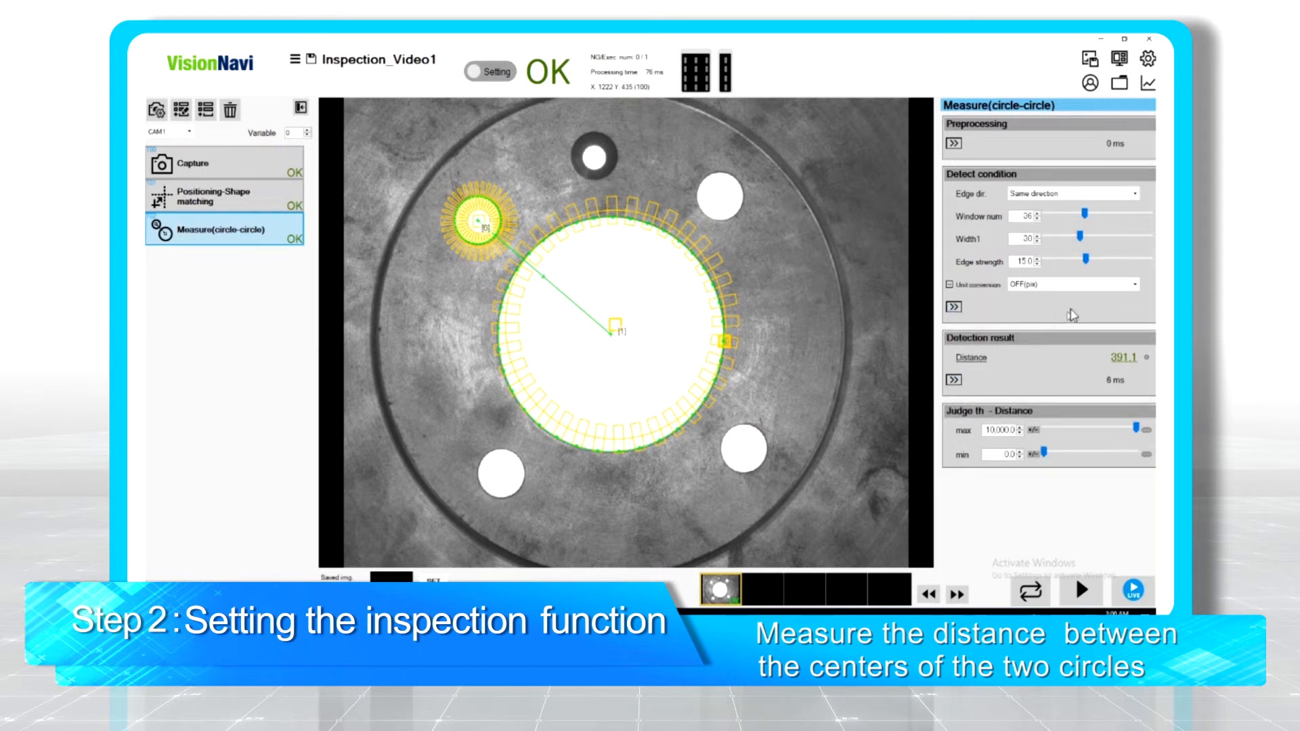
click(1135, 285)
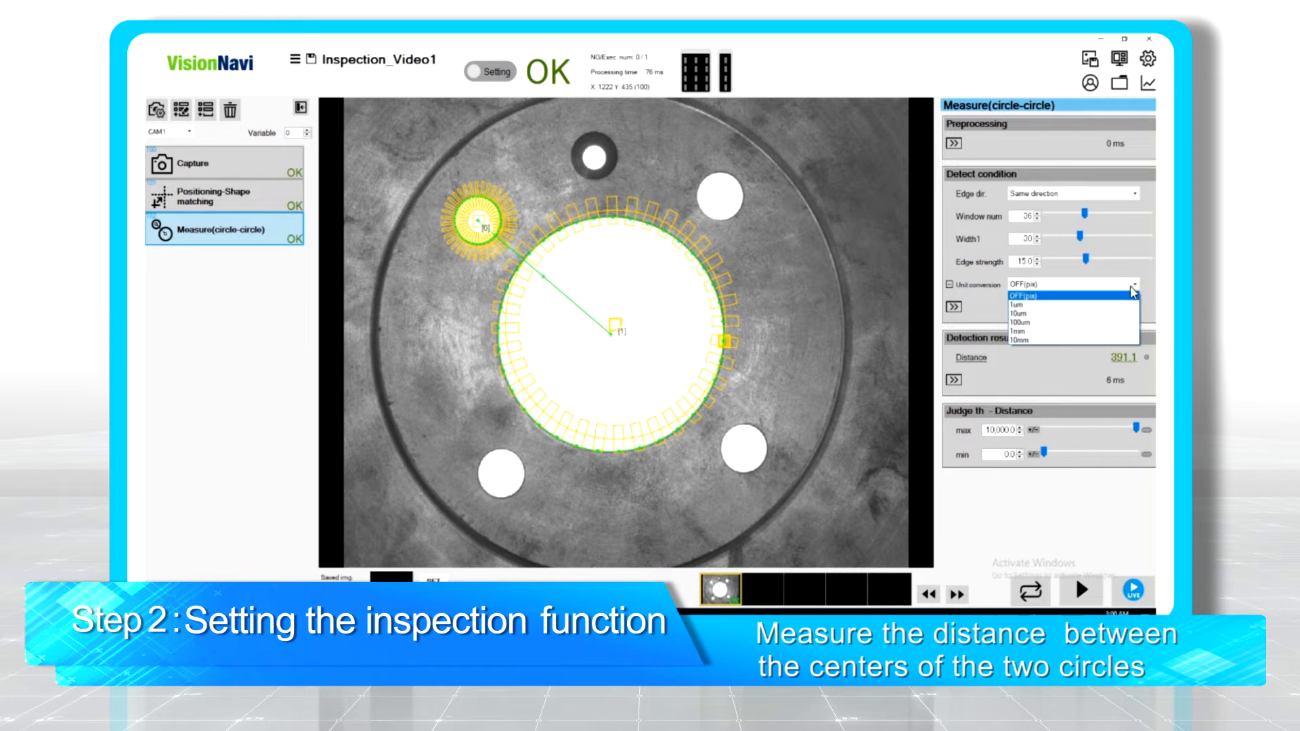
click(1073, 332)
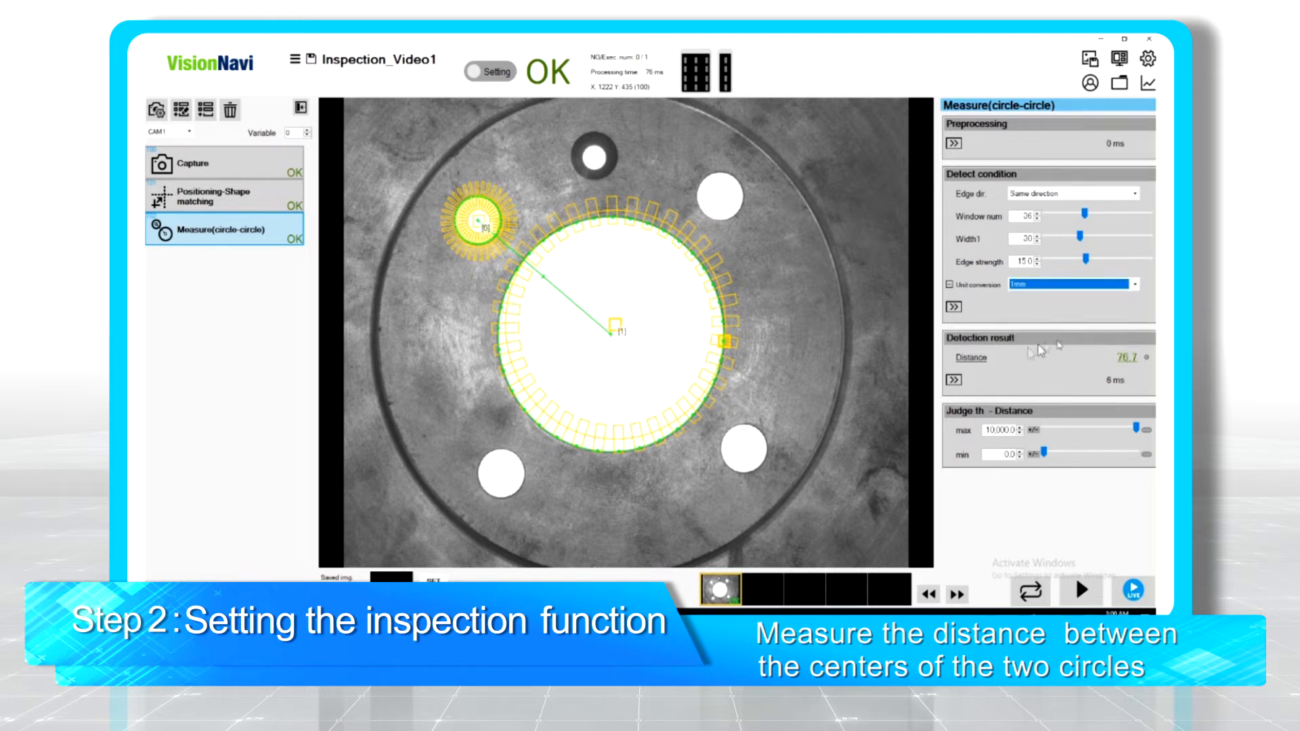
Add Midpoint X, Midpoint Y and Angle to the detection results of the circle-circle measurement.
click(953, 380)
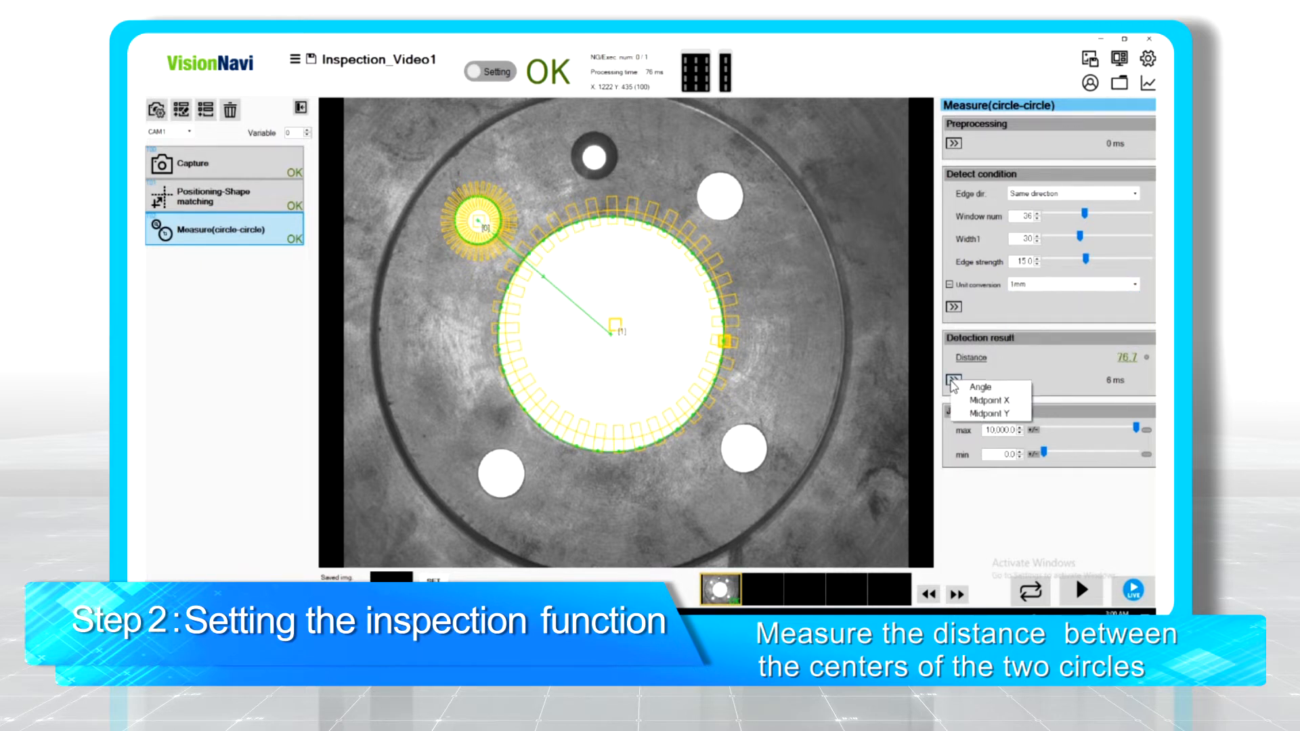
click(953, 380)
click(953, 381)
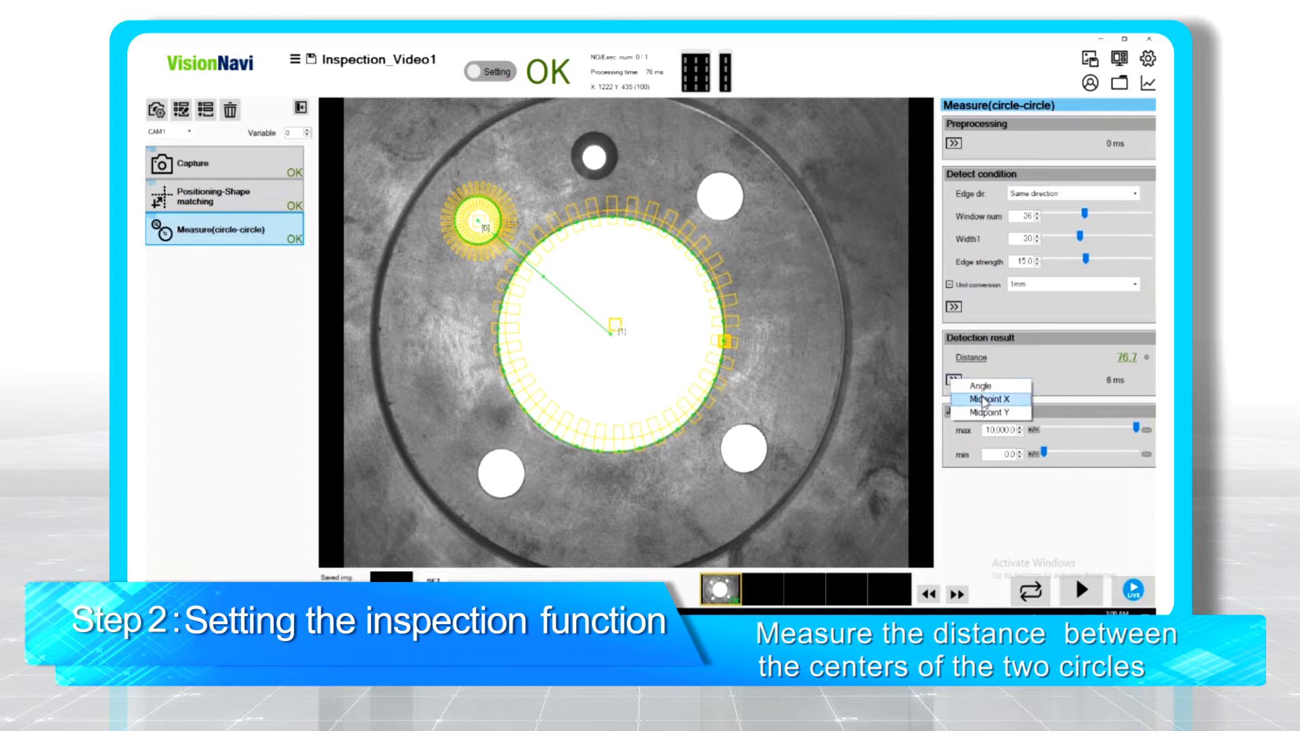
click(982, 400)
click(954, 402)
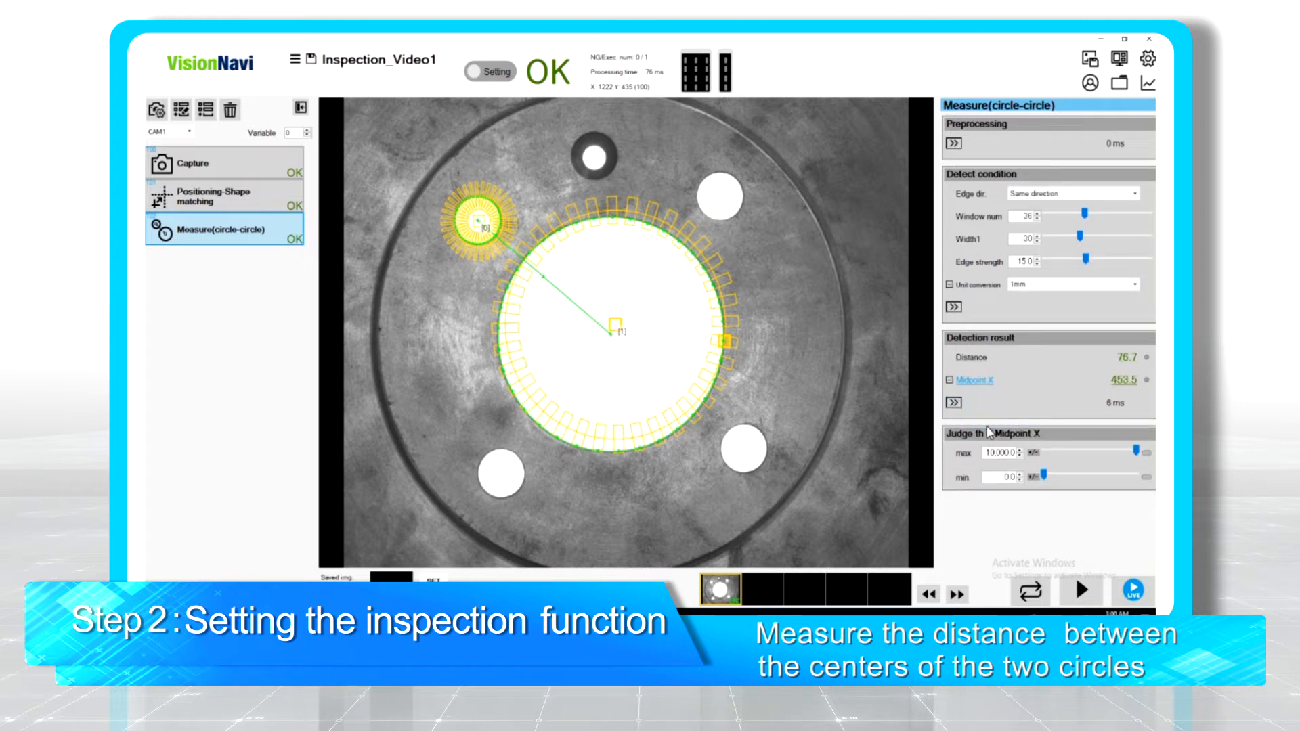
click(967, 423)
click(954, 425)
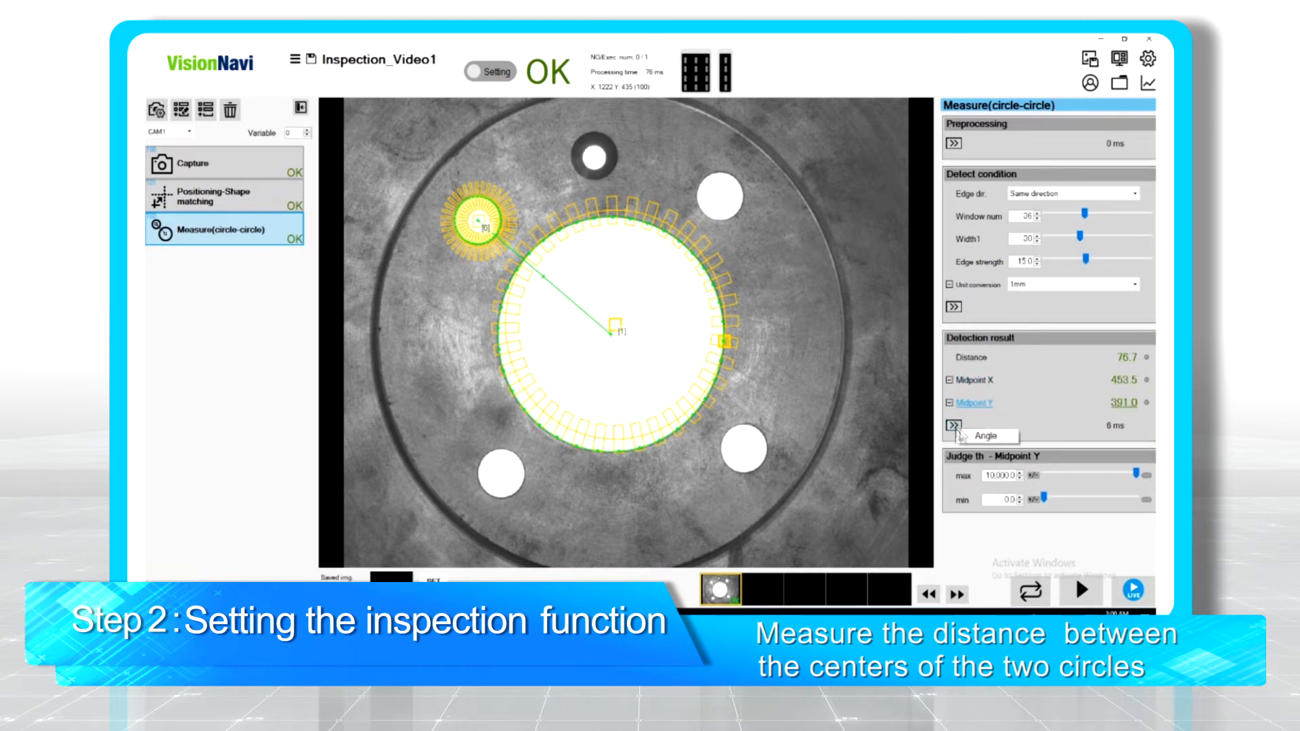
click(989, 440)
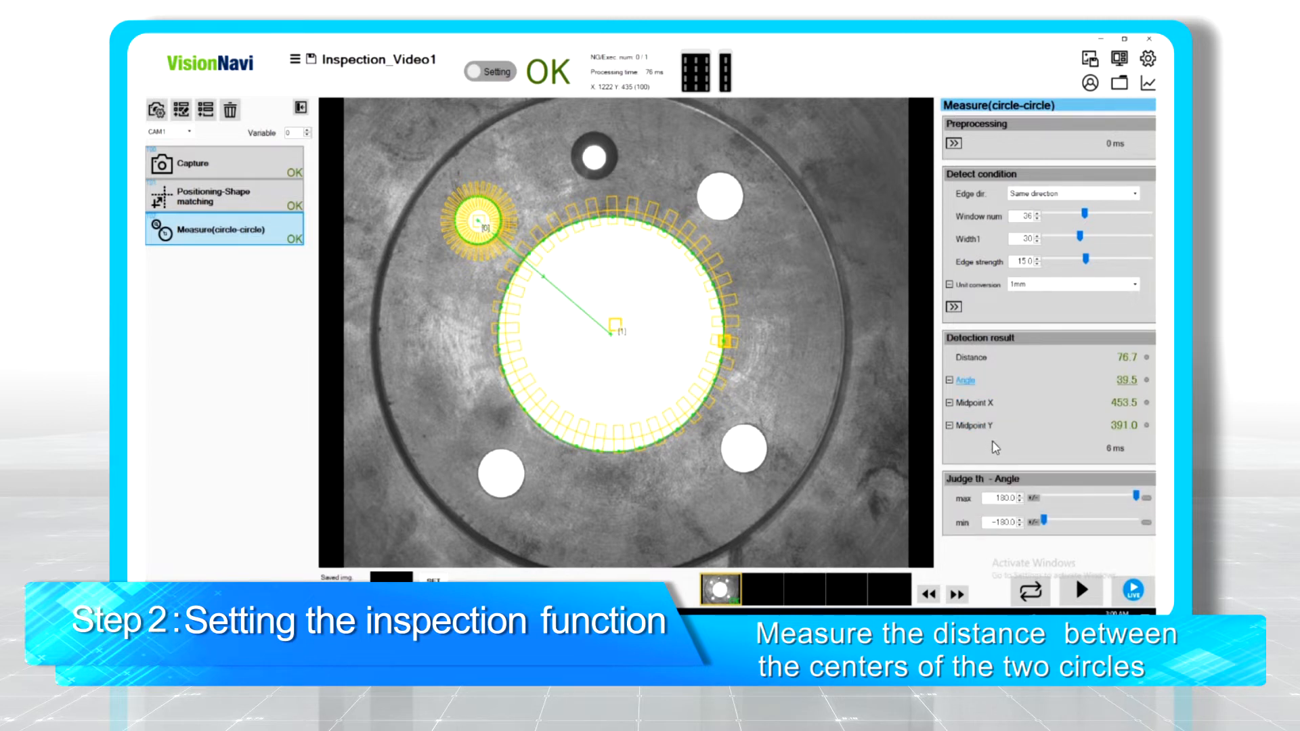
Set the Distance judgement thresholds of the circle-circle measurement to a maximum of 78 and a minimum of 74.
click(1127, 359)
drag(1014, 497, 972, 501)
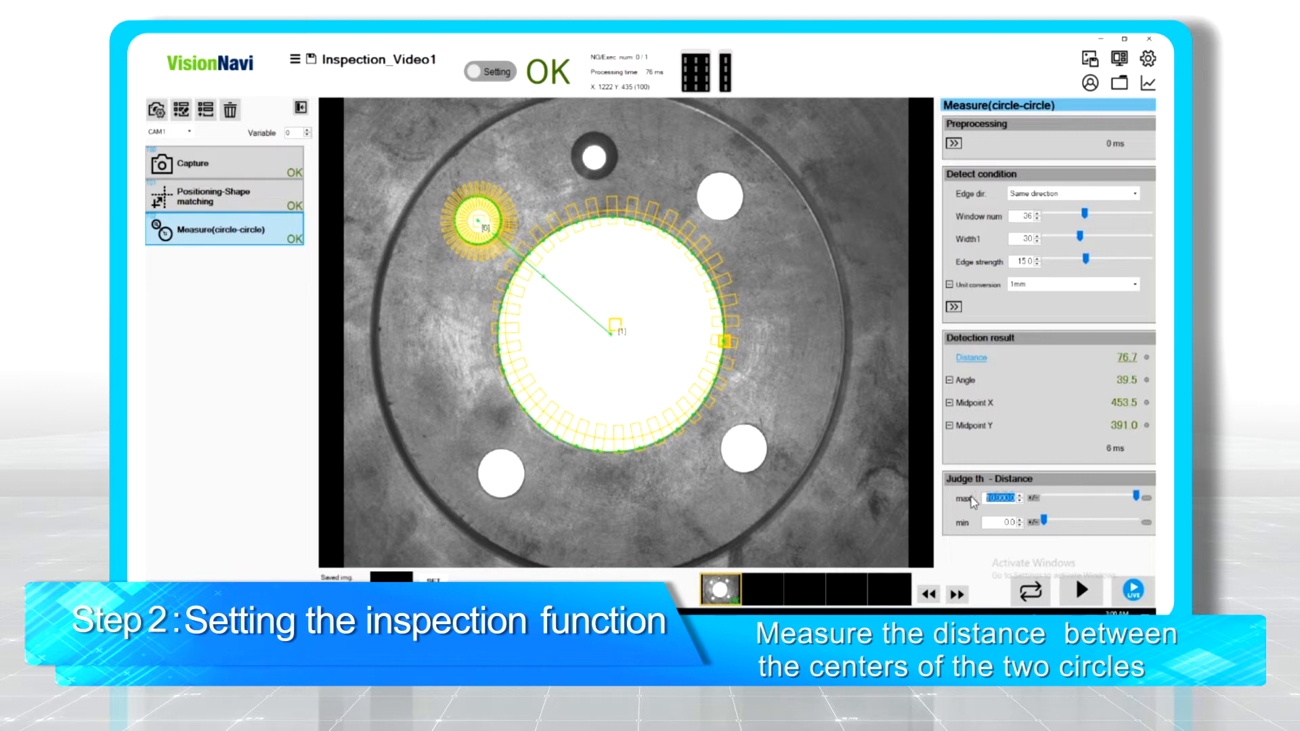
key(BackSpace)
text(78)
drag(1015, 522, 1005, 522)
key(Return)
Copy the Measure(circle-circle) tool and paste three duplicates below it in the inspection flow.
click(203, 210)
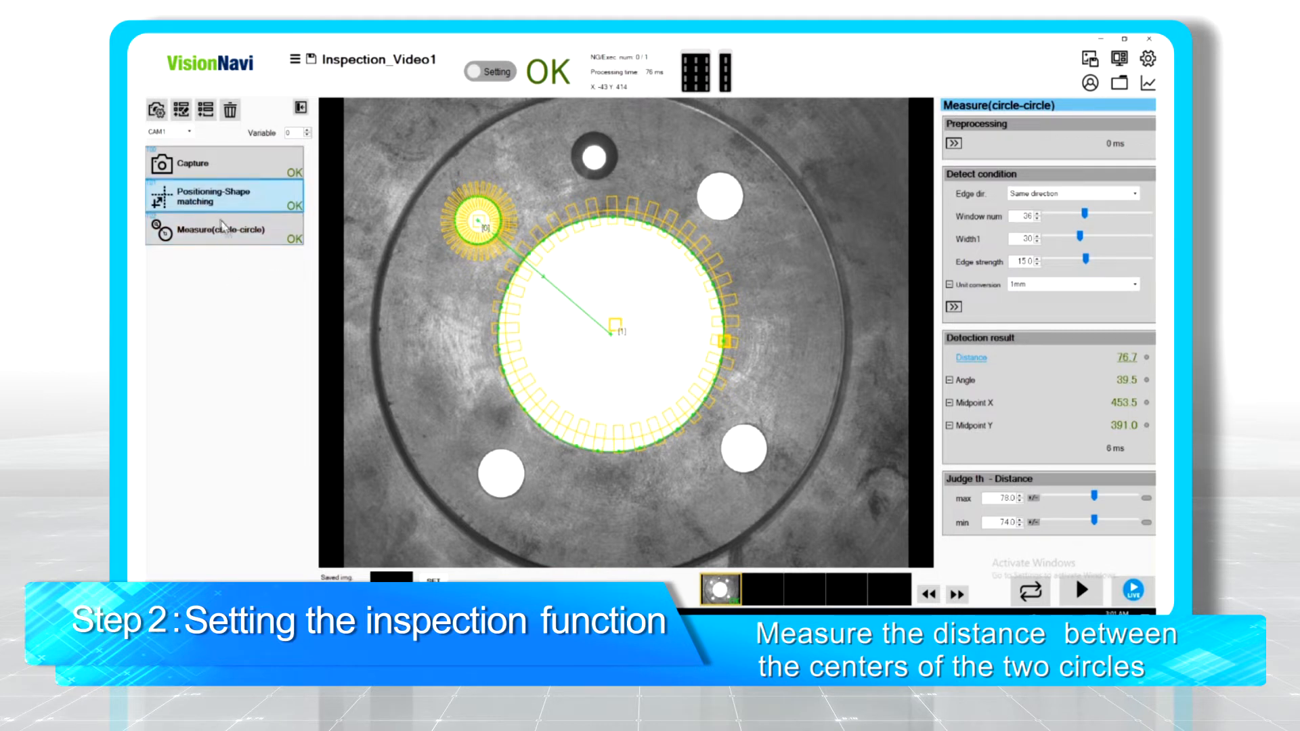
click(241, 230)
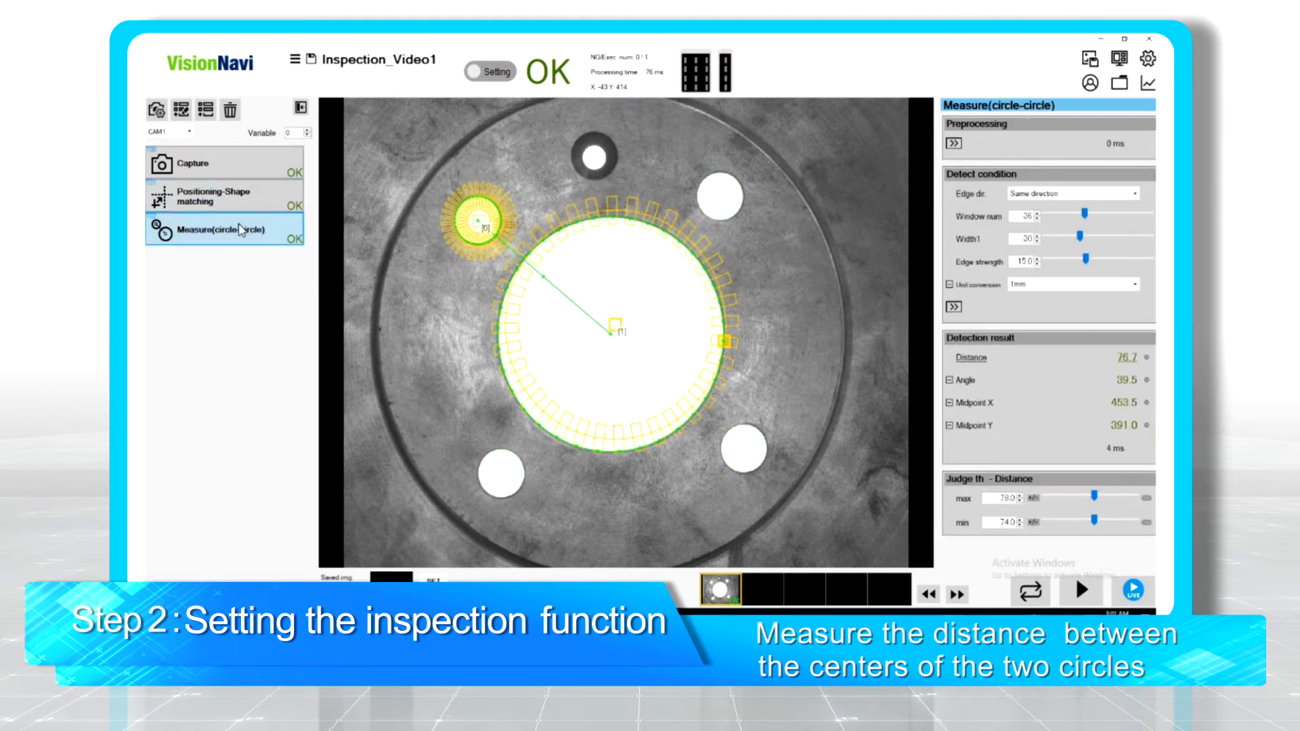
right_click(230, 230)
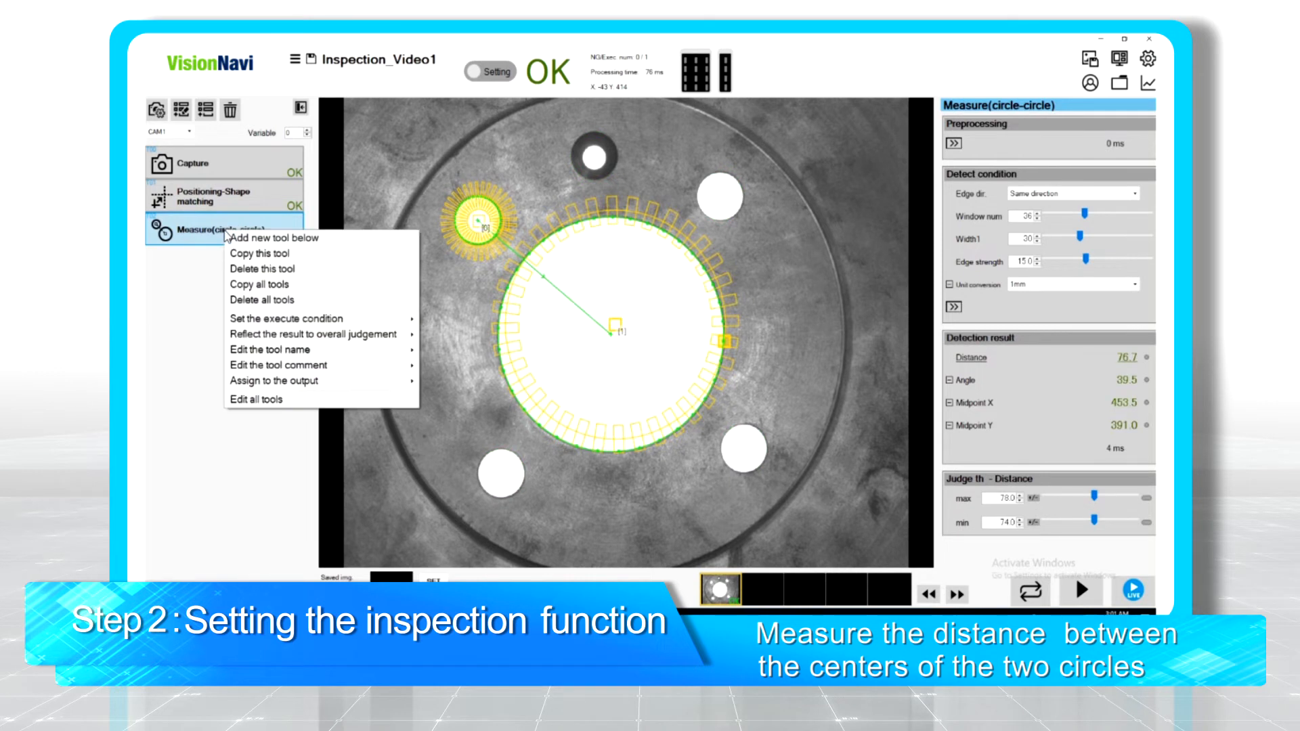
click(267, 256)
right_click(226, 275)
click(241, 298)
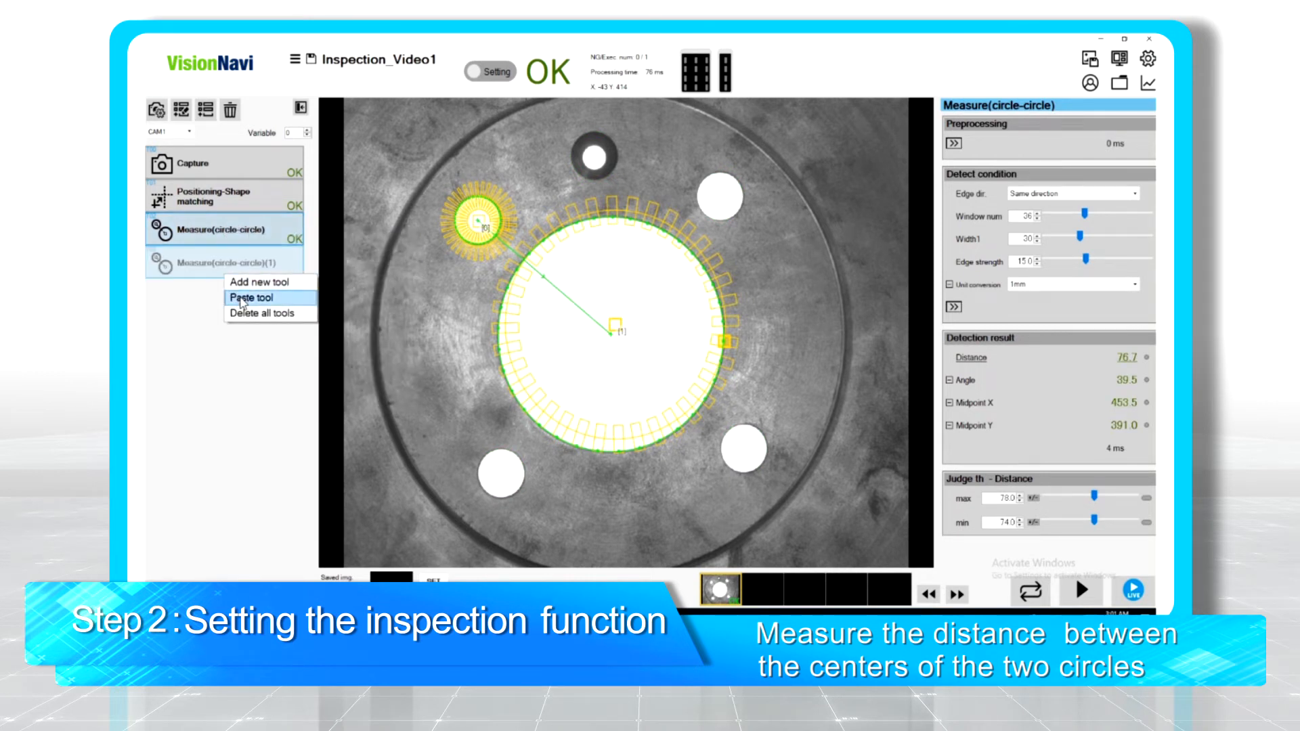
right_click(217, 327)
click(250, 350)
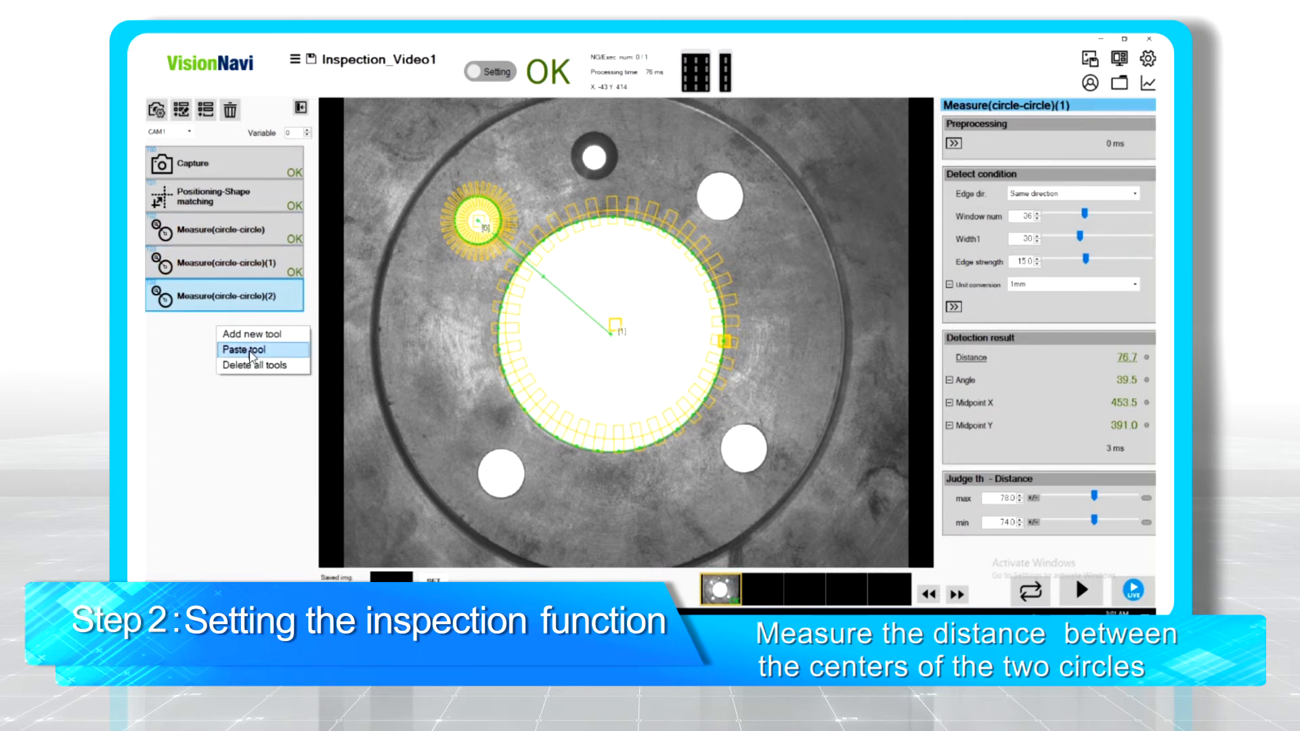
right_click(227, 356)
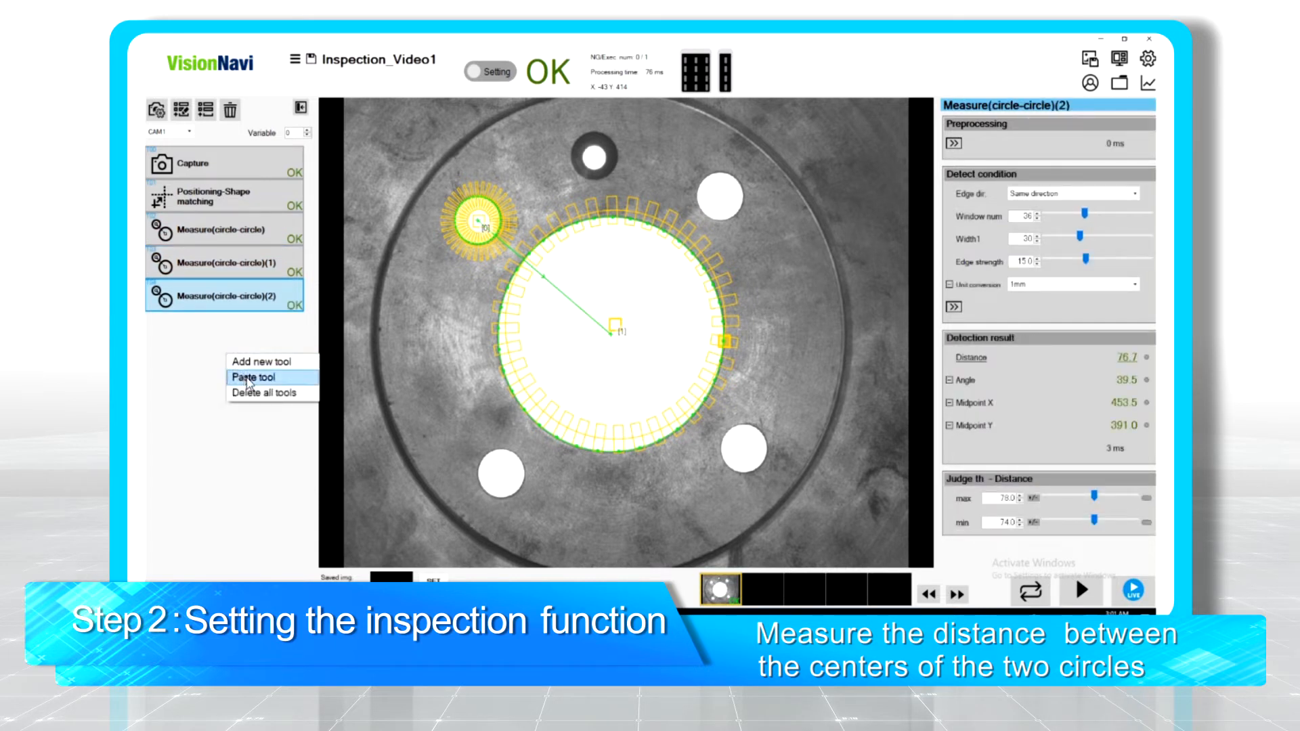
click(247, 377)
Move the small-circle detection region of Measure(circle-circle)(1), (2) and (3) to the part's upper-right, lower-right and lower-left small holes respectively.
click(268, 266)
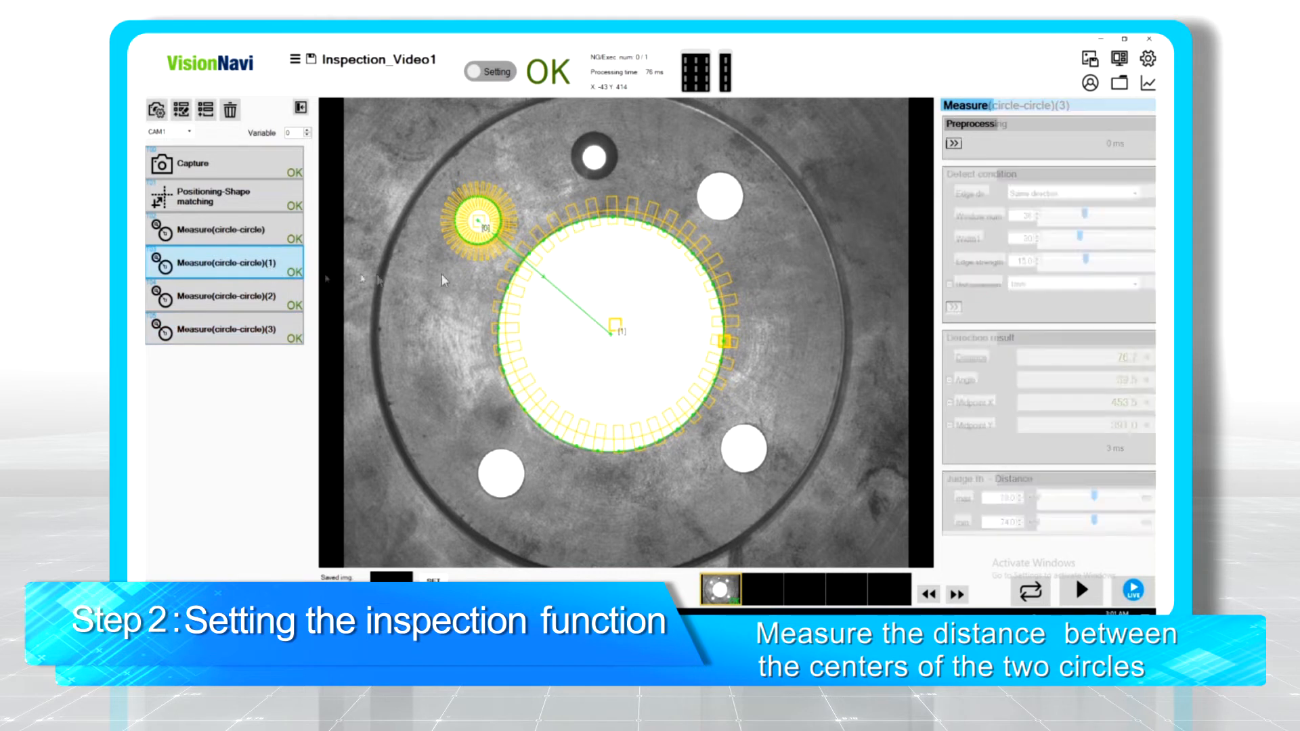
drag(479, 226, 719, 196)
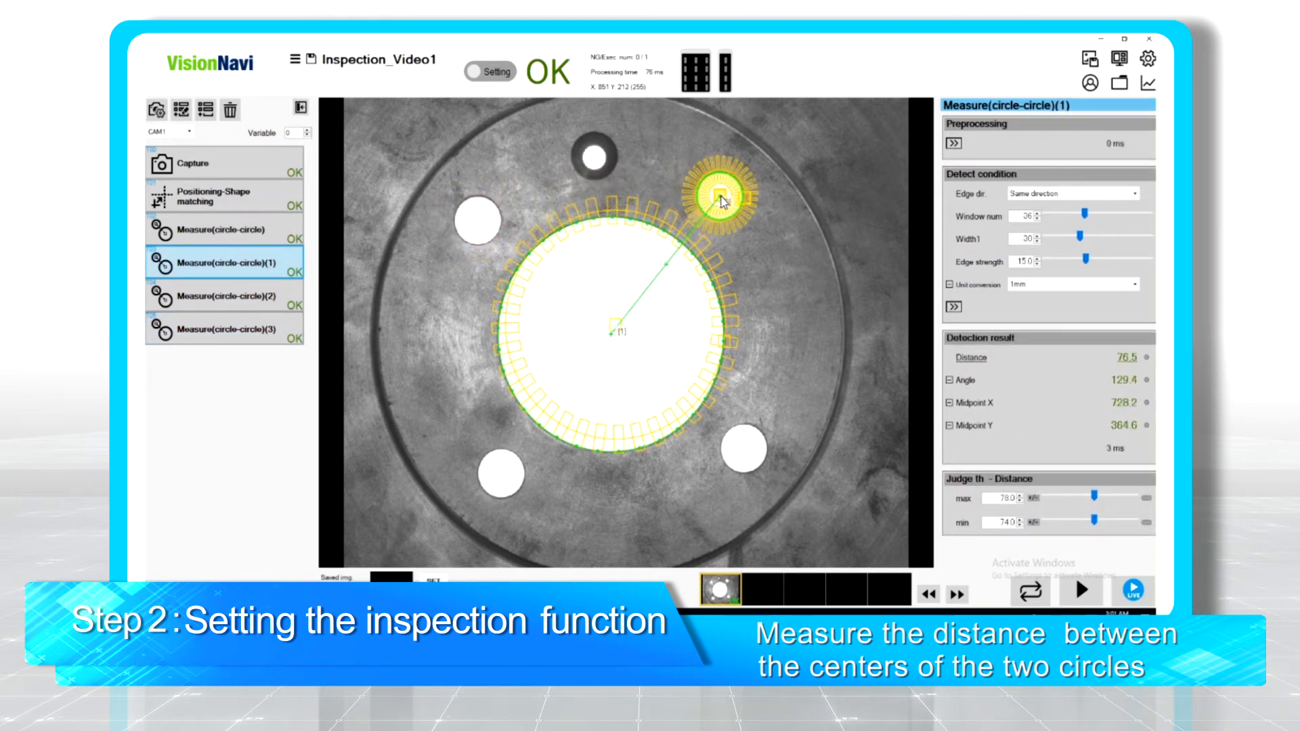
click(232, 305)
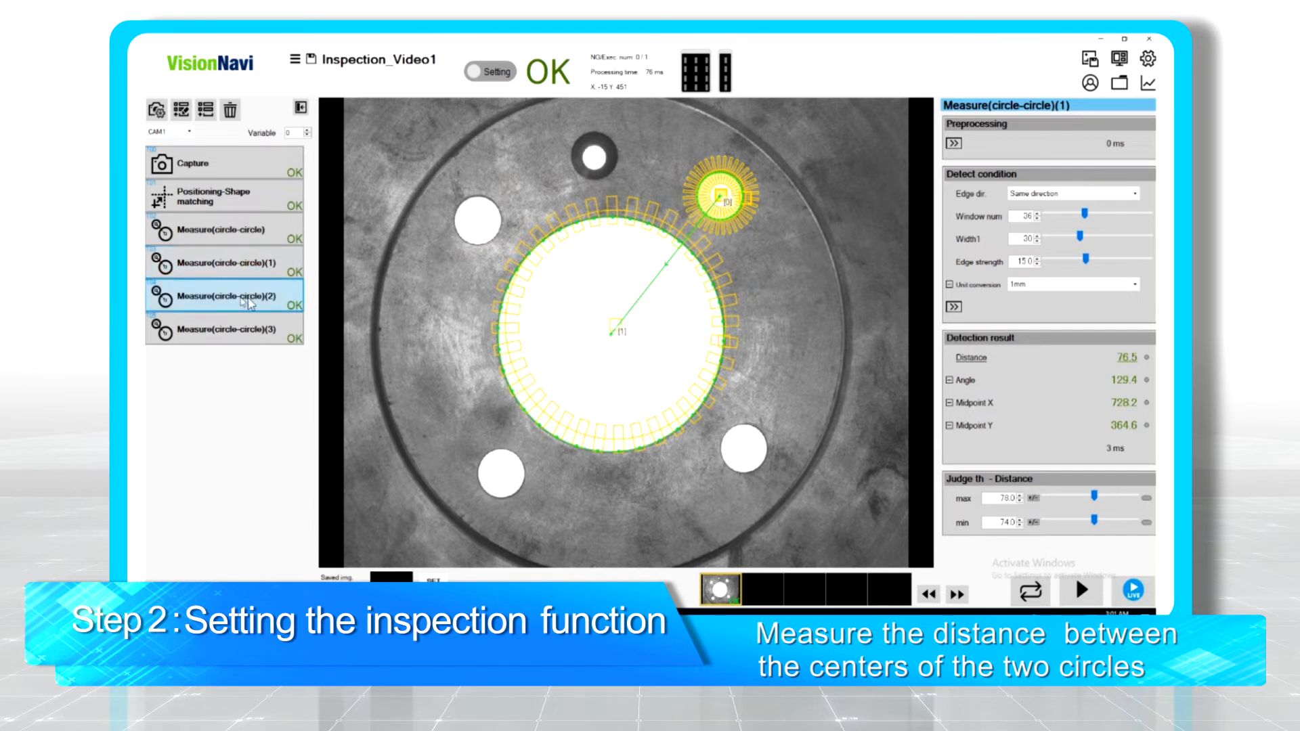
drag(477, 226, 748, 455)
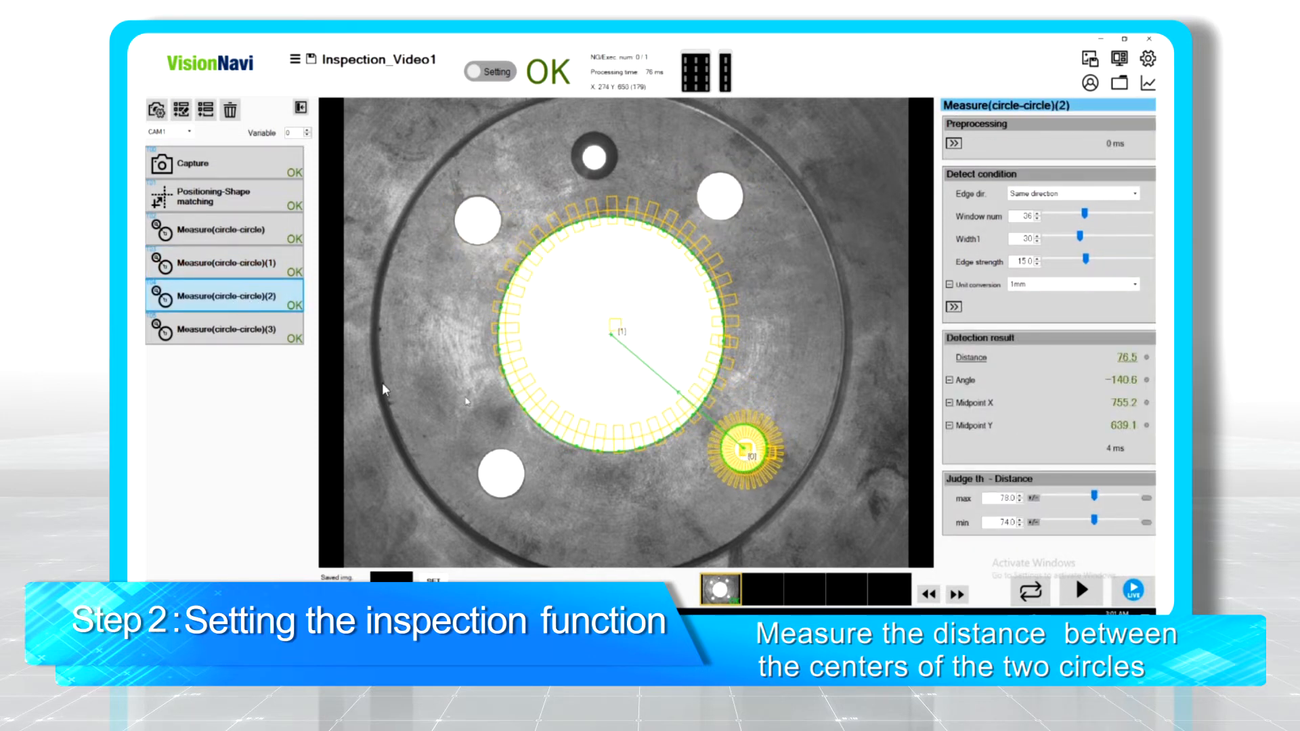
click(245, 341)
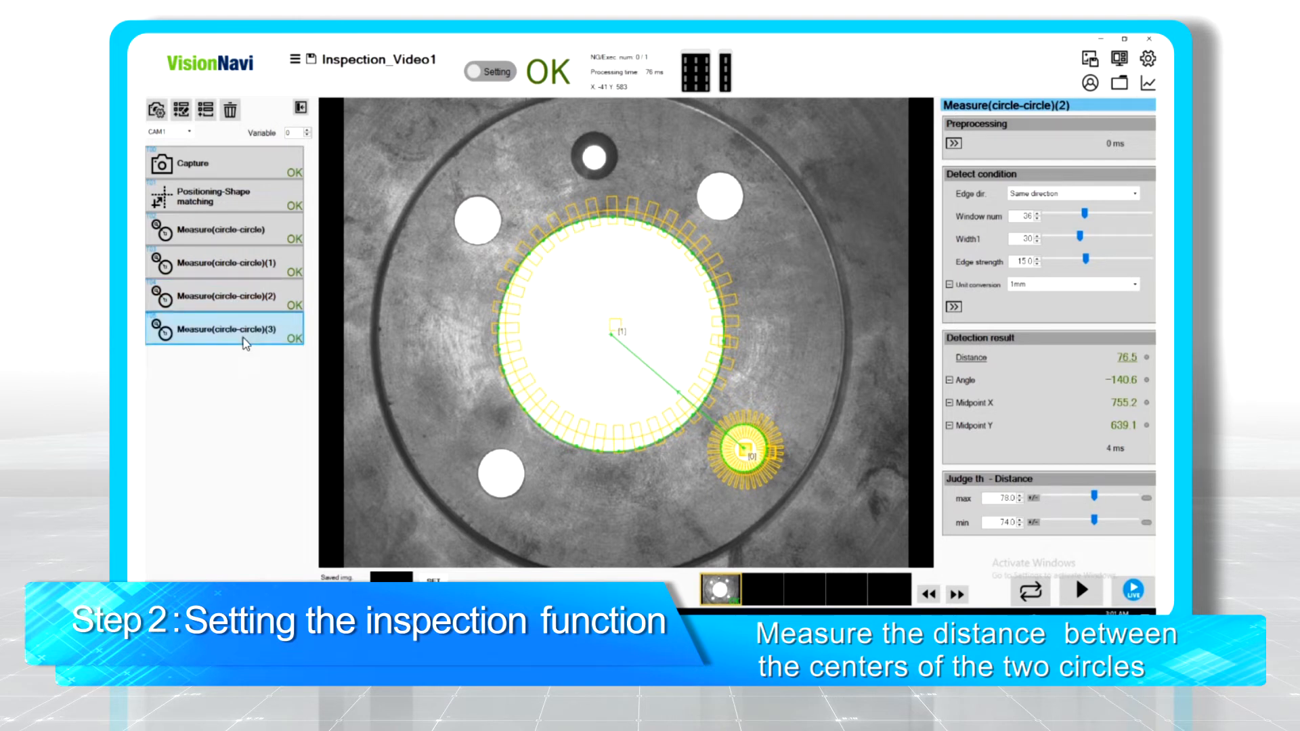
drag(477, 219, 502, 478)
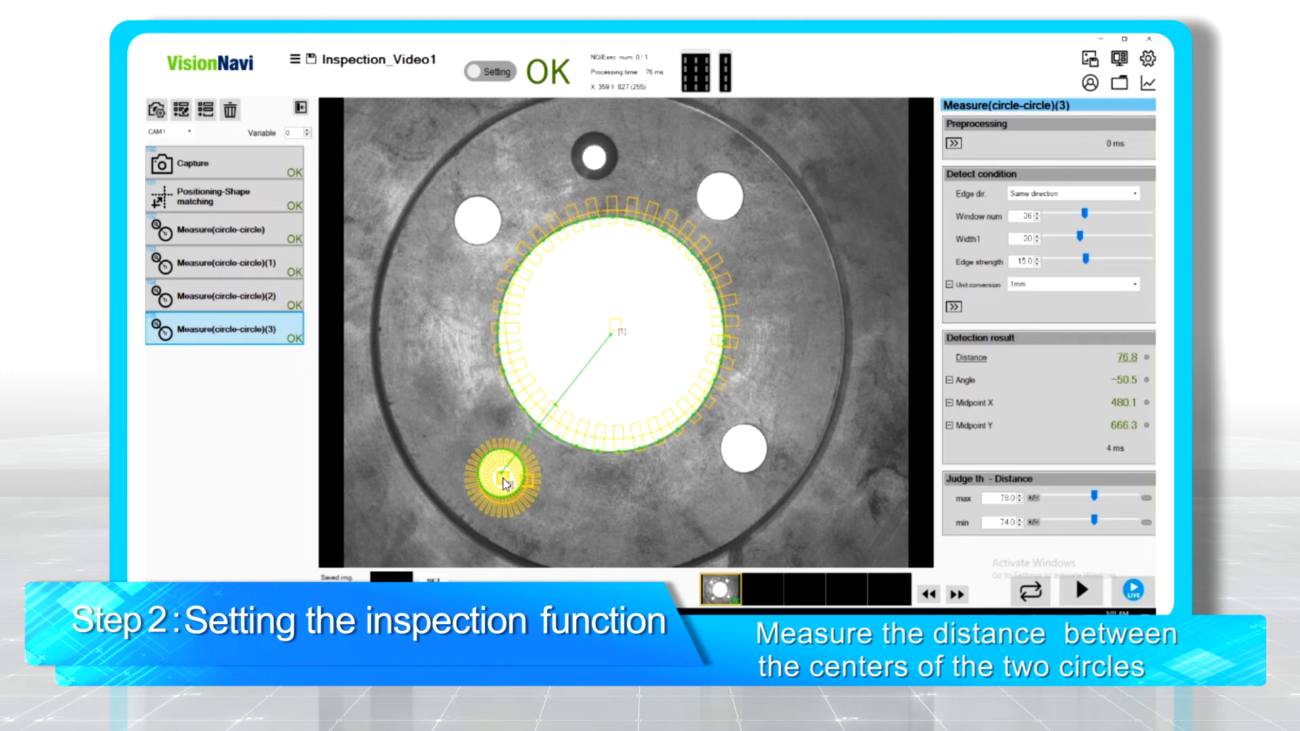
Add an Output result tool with the CSV file output method to the end of the inspection flow.
click(207, 111)
click(227, 349)
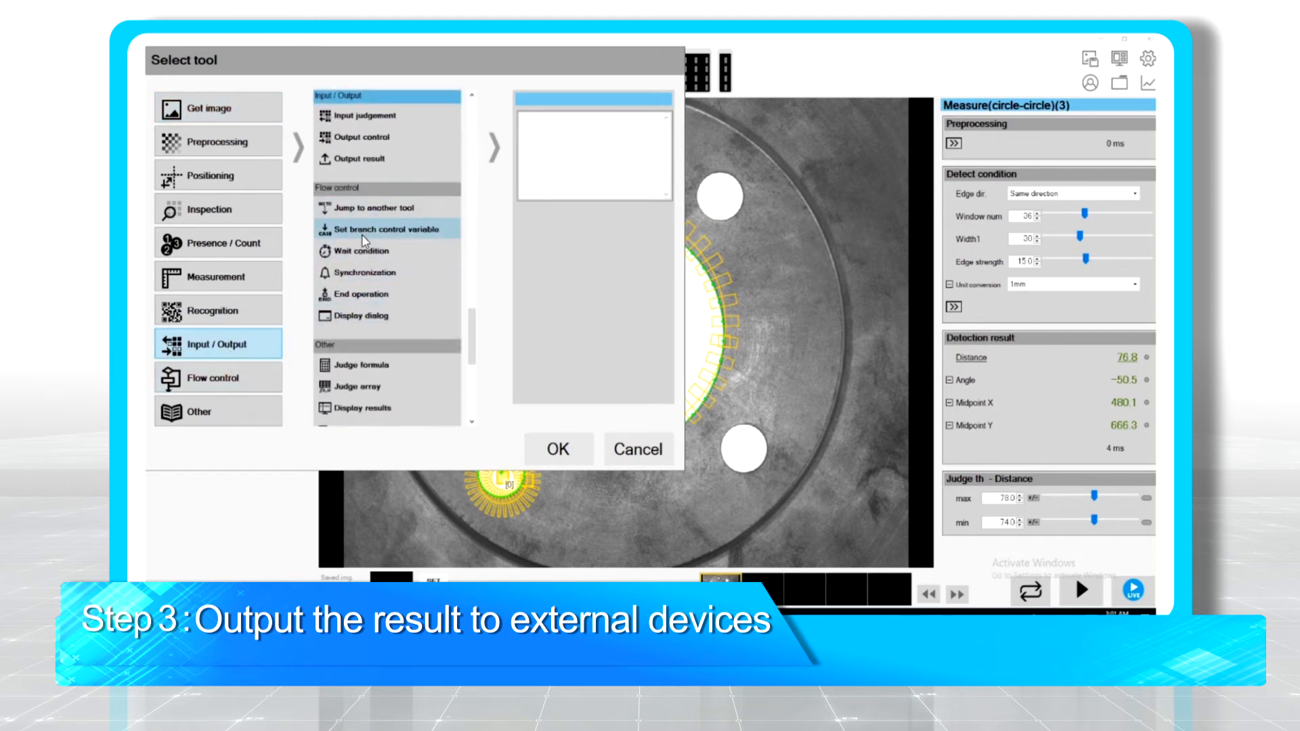
click(383, 160)
click(524, 268)
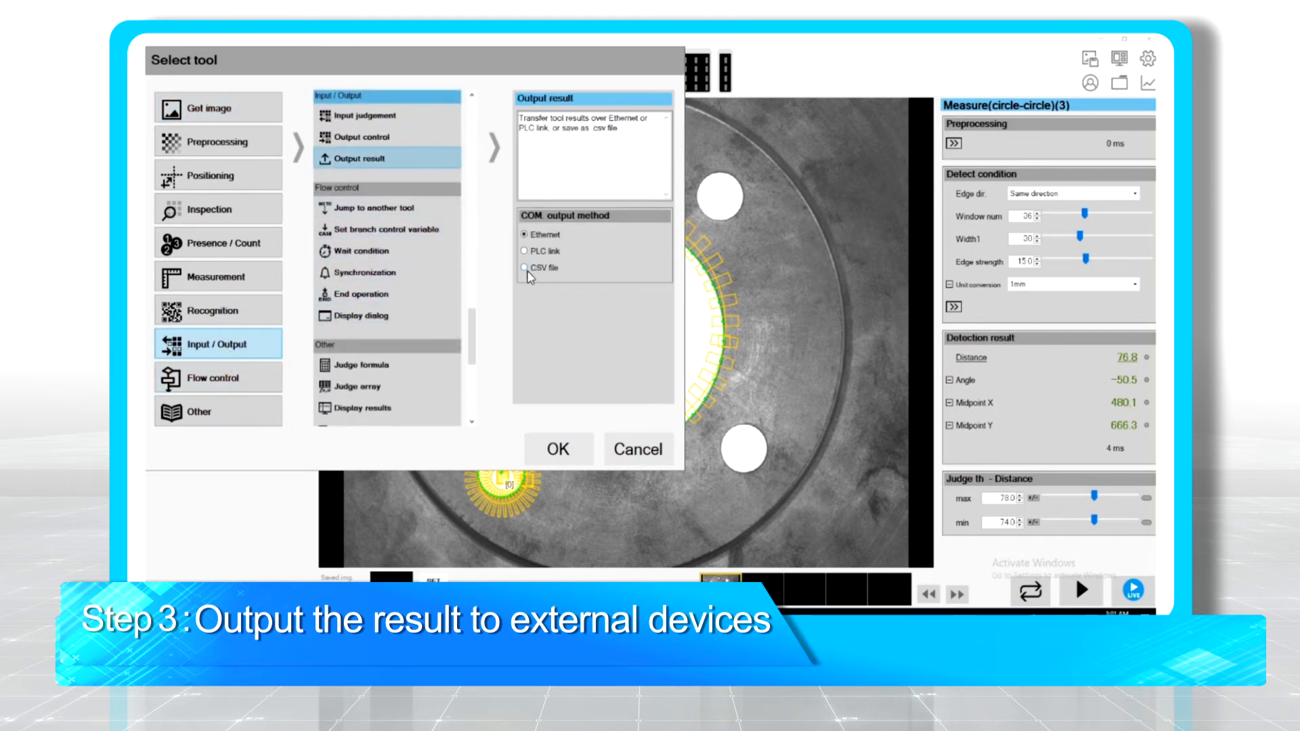
click(577, 453)
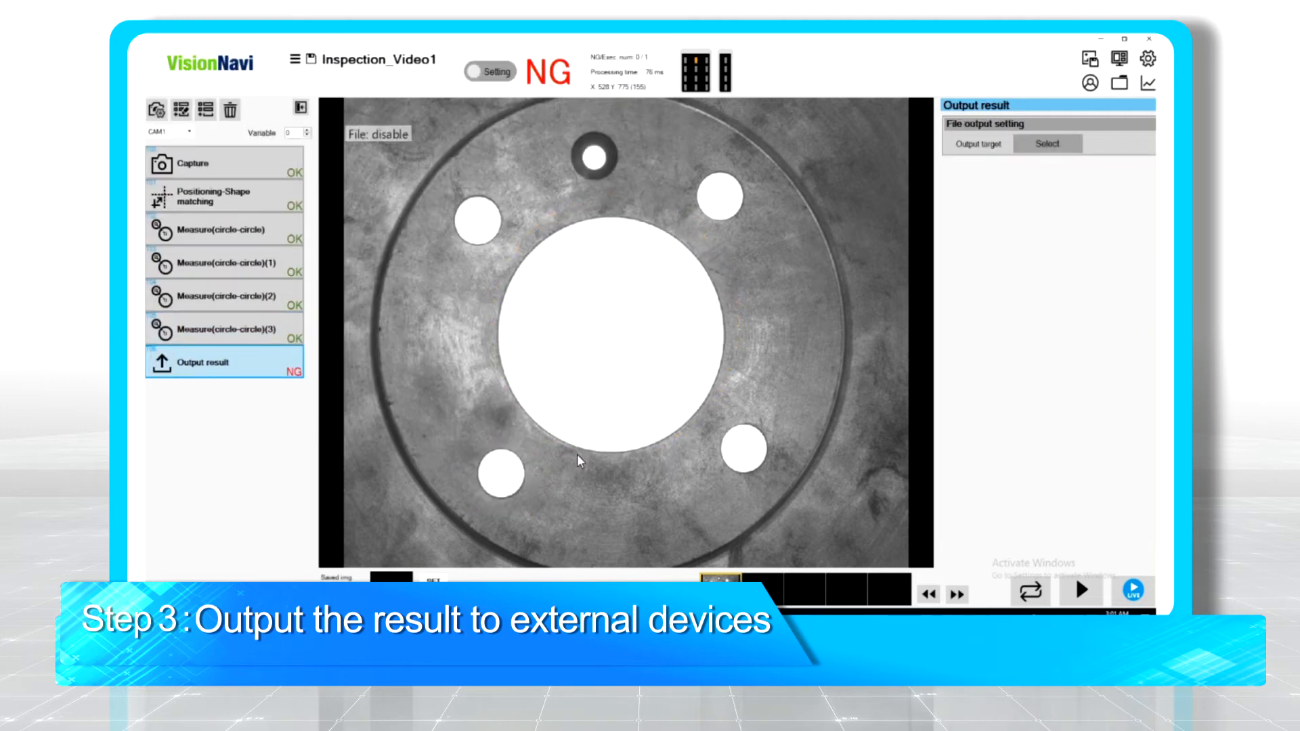
Add CAM1 OutputData JdgResultStr to the CSV output data list of the Output result tool.
click(1061, 144)
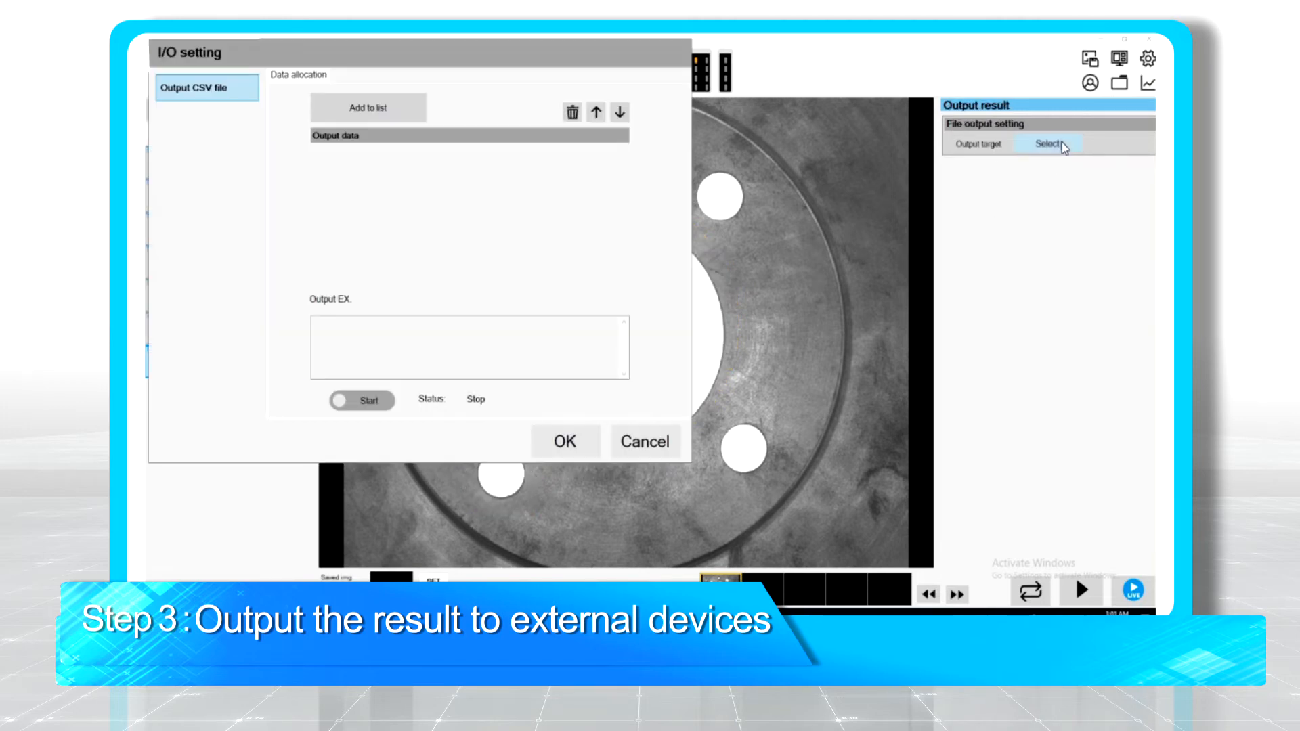
click(369, 109)
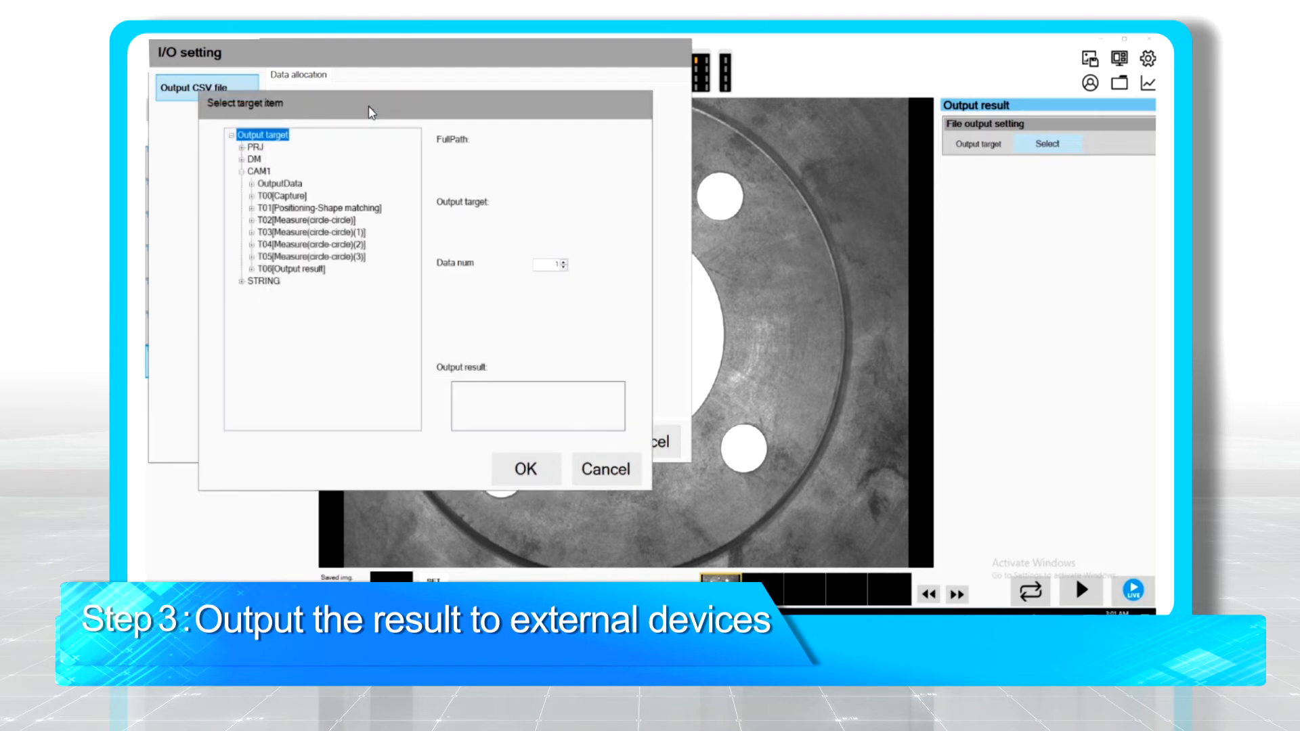
click(285, 185)
double_click(291, 186)
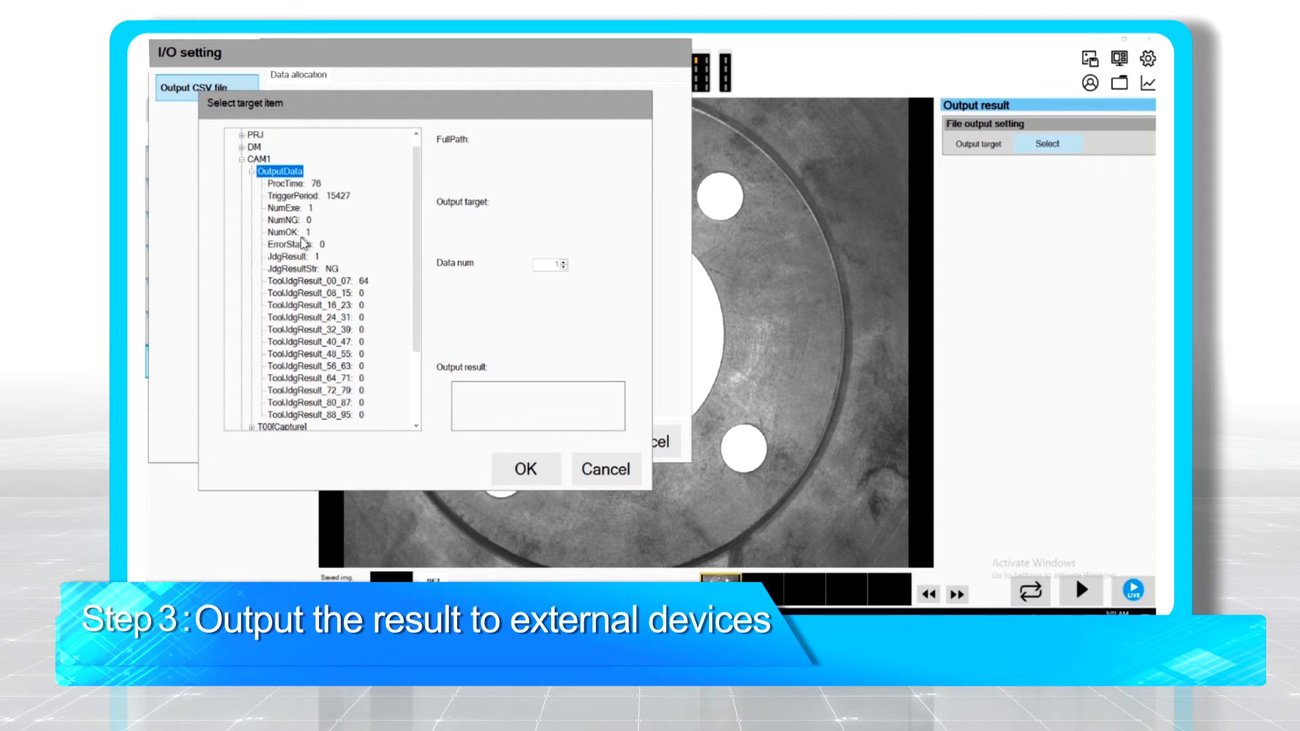
click(329, 270)
click(520, 468)
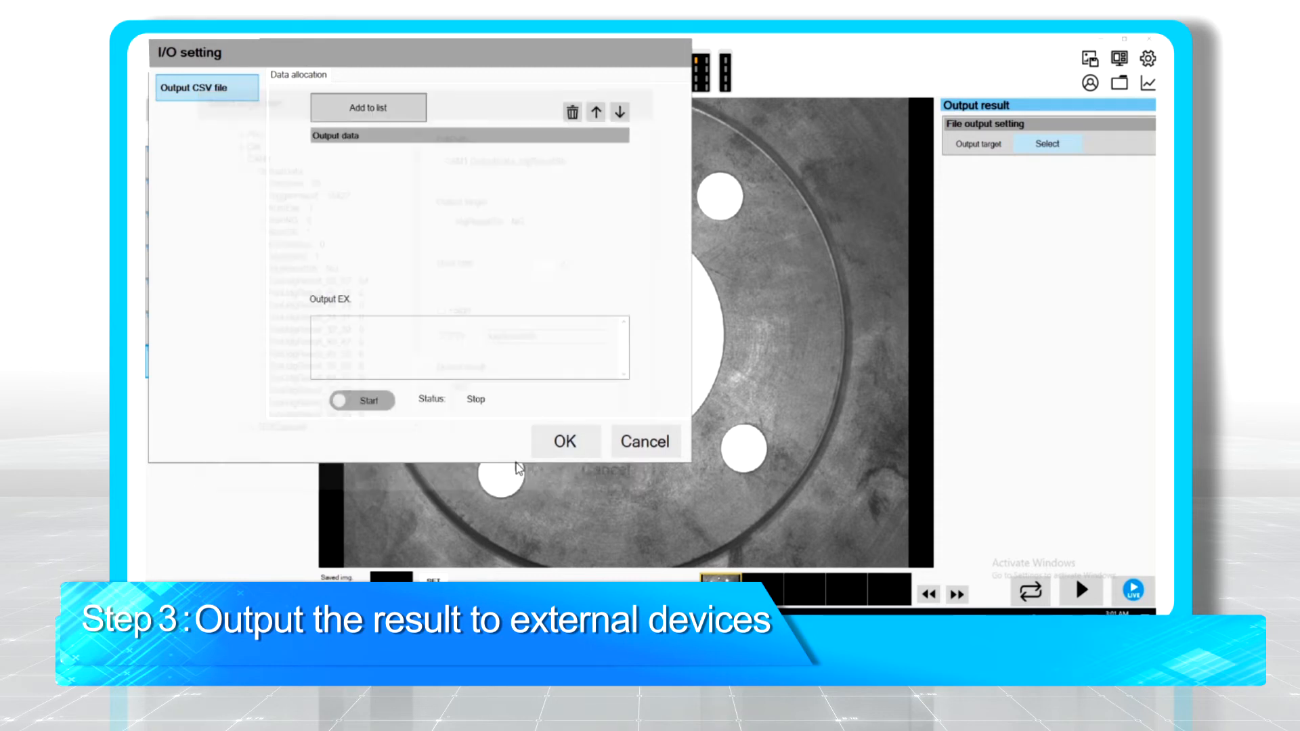
Add the STRING CRLF item to the CSV output data list and accept the output target settings.
click(368, 103)
click(256, 296)
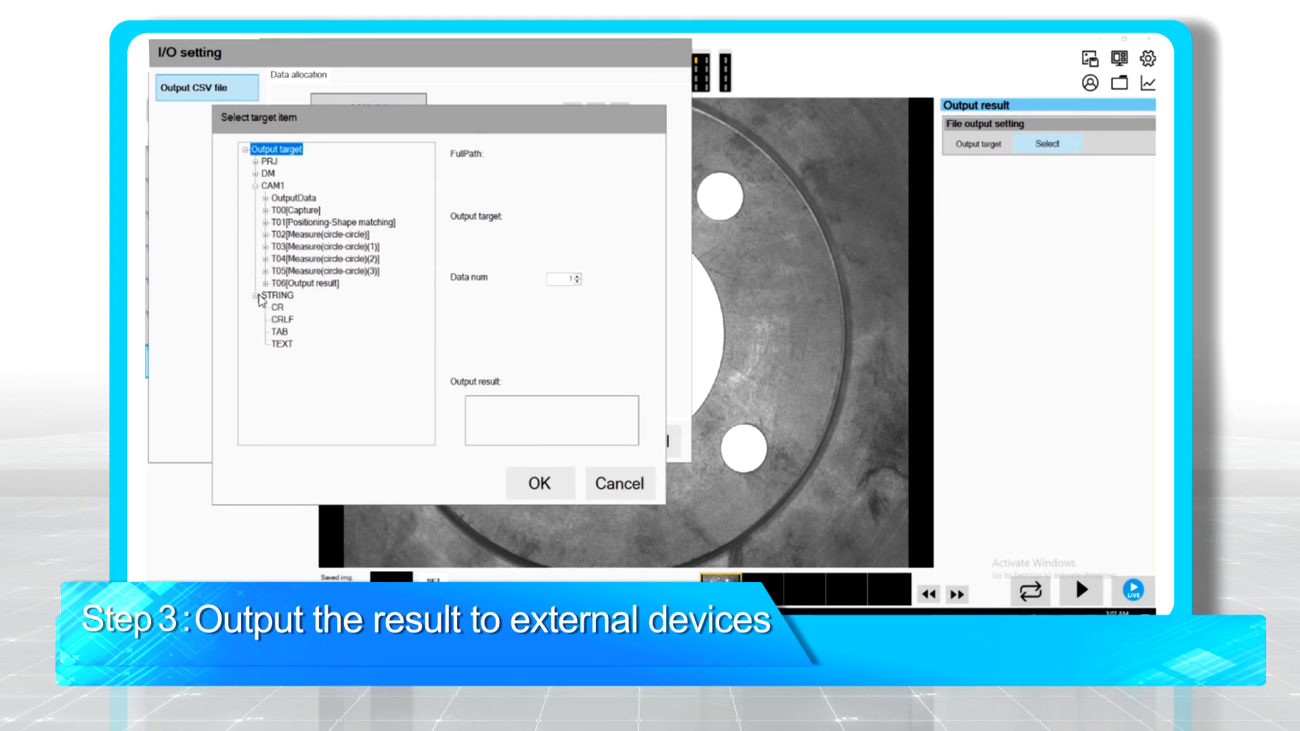
click(282, 320)
click(533, 479)
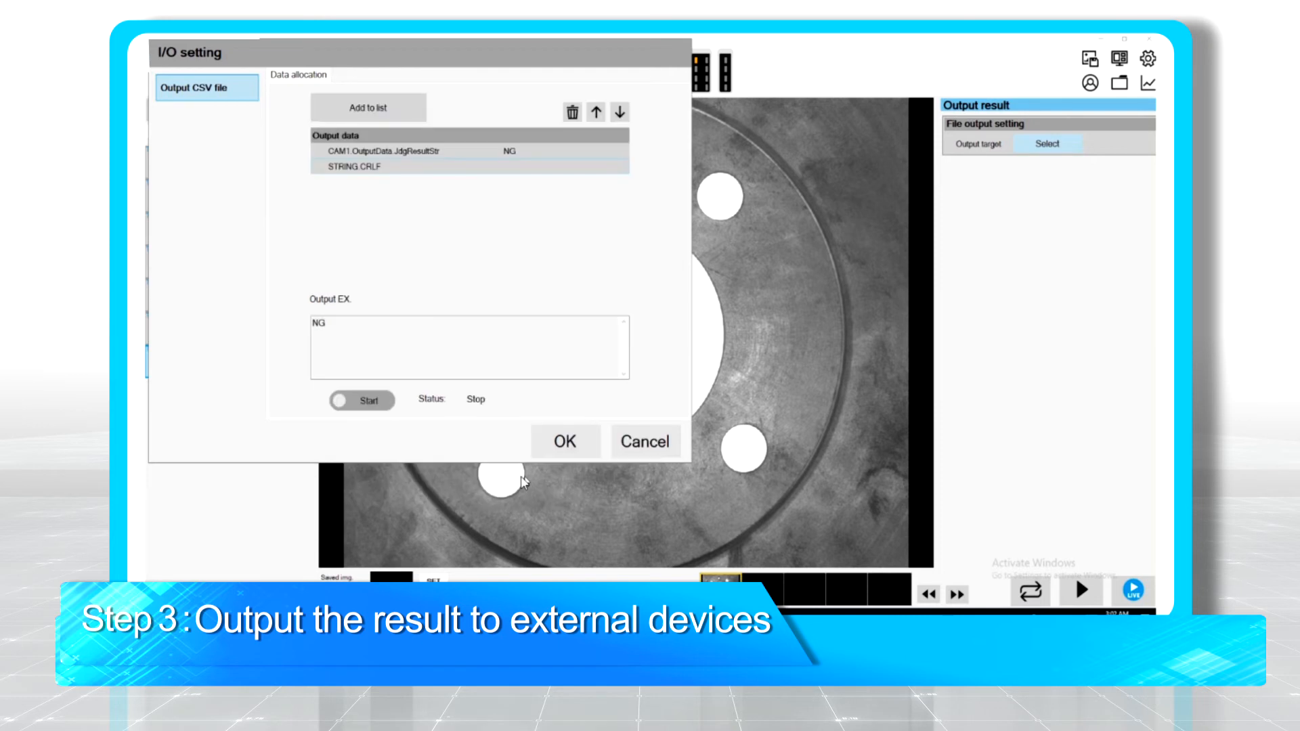
click(595, 445)
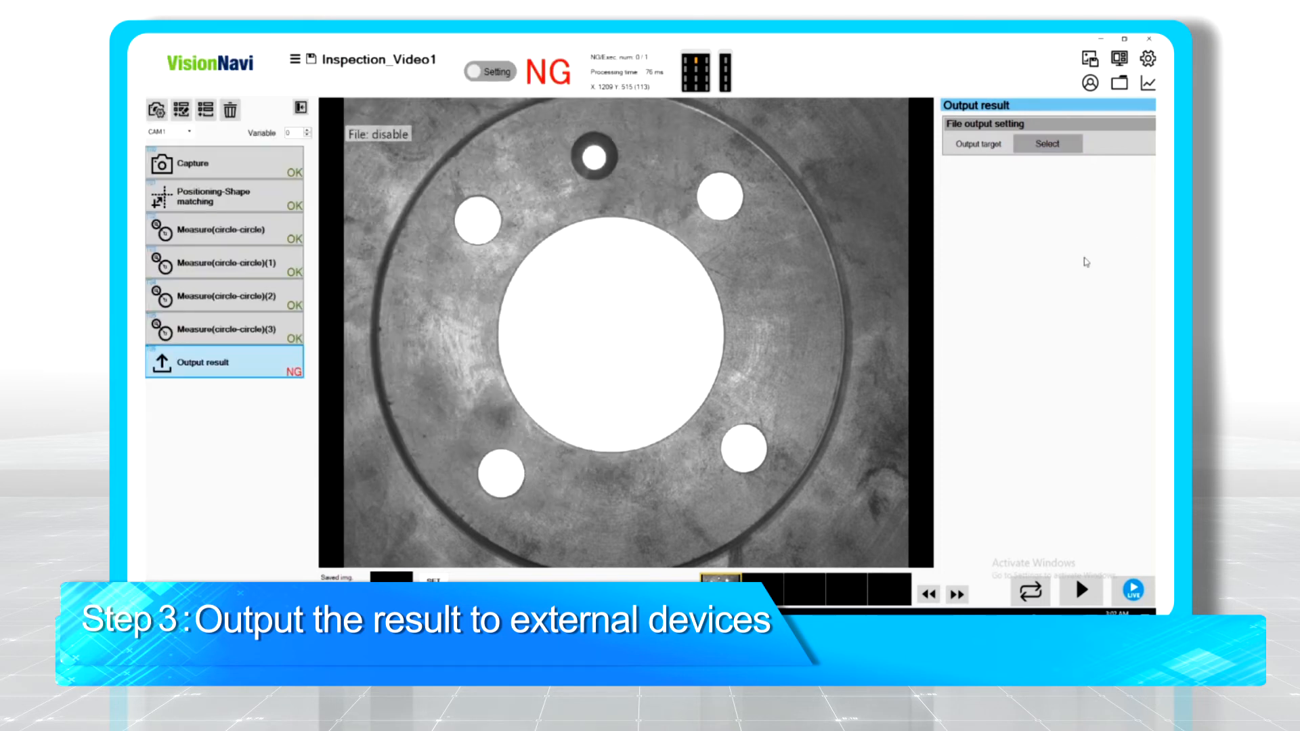
Start the CSV file output in the global I/O settings and run the inspection live.
click(1148, 59)
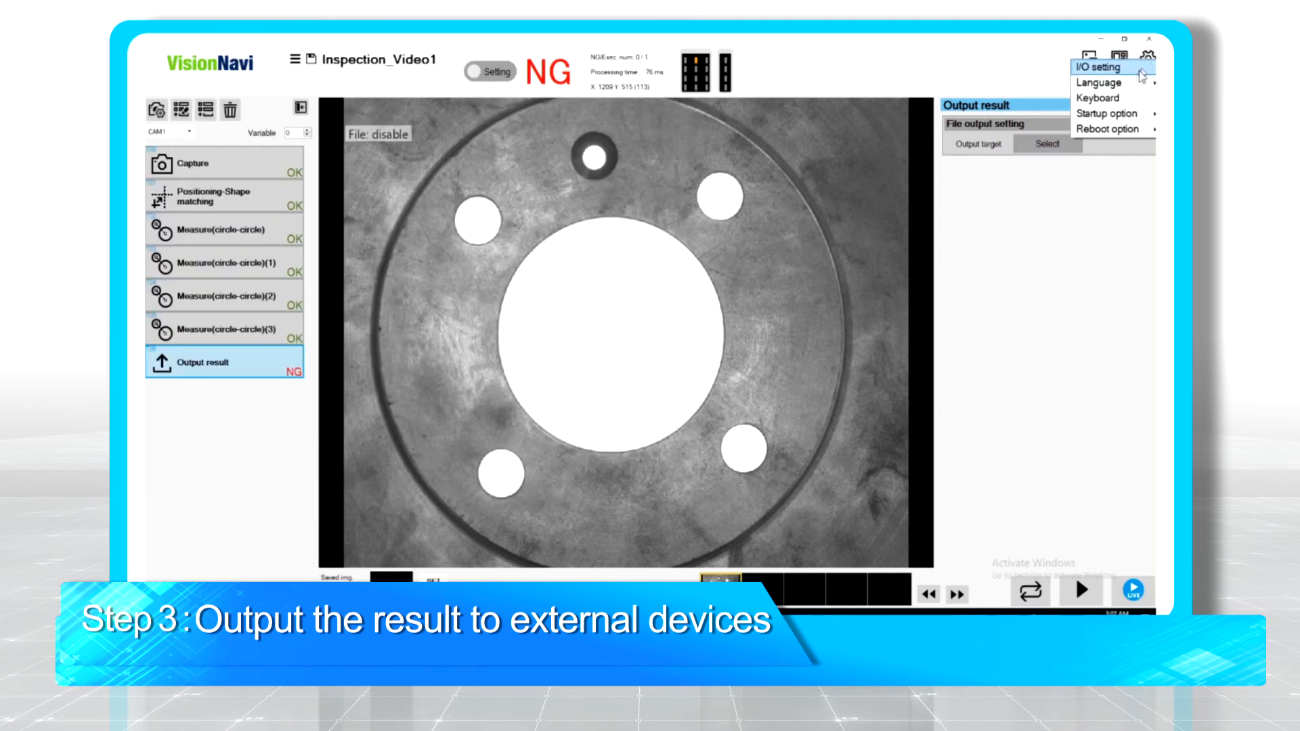
click(1140, 69)
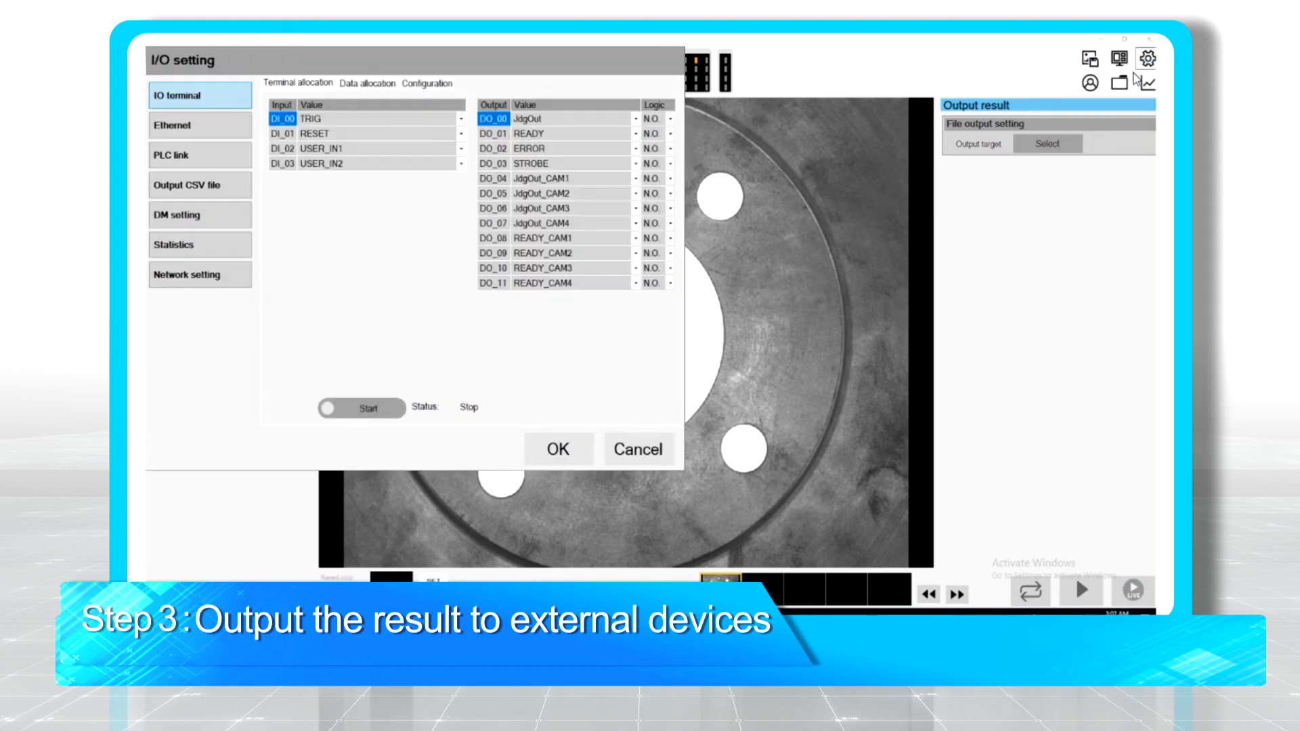
click(213, 198)
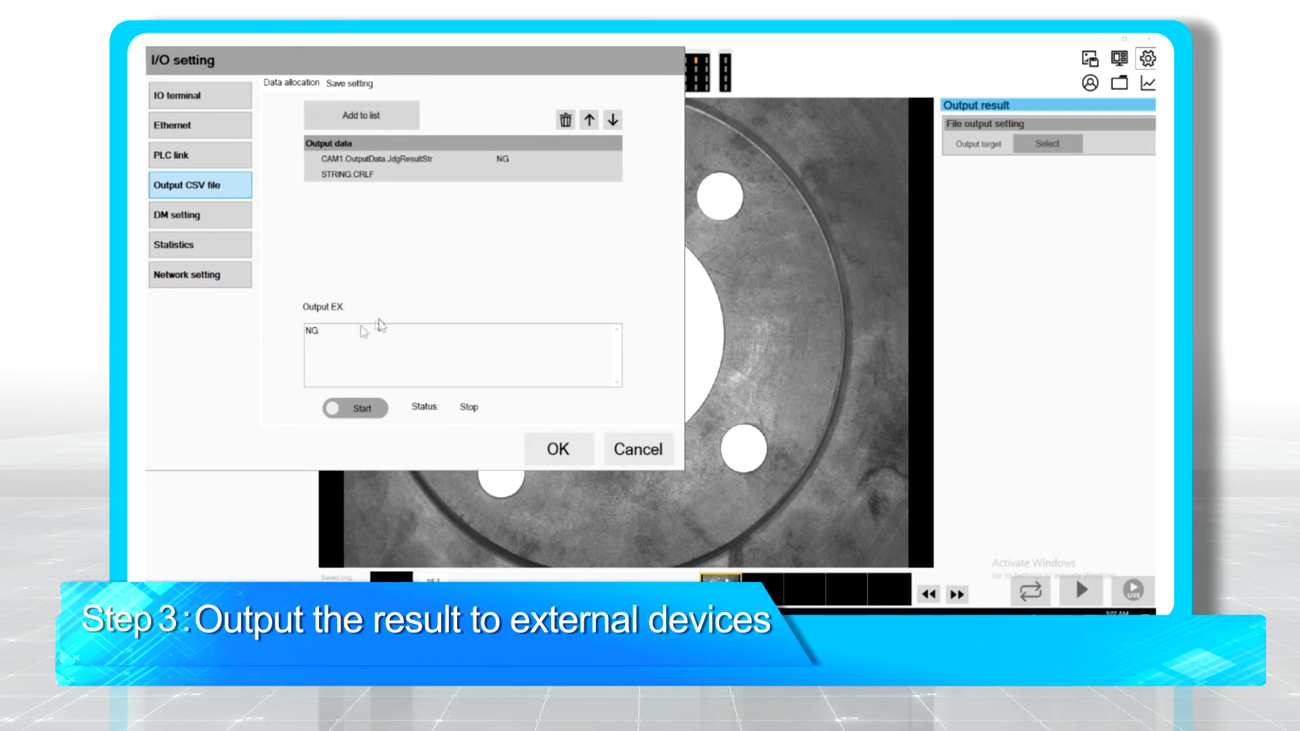
click(331, 409)
click(556, 456)
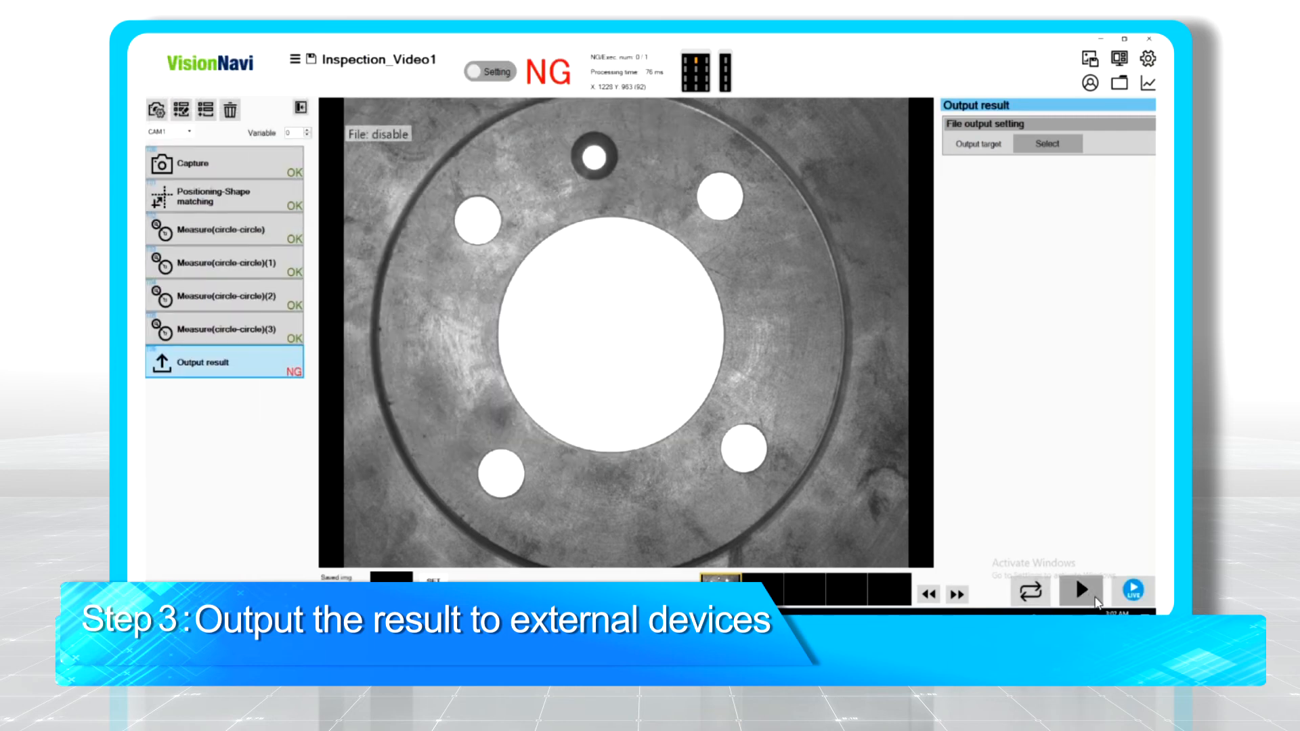
click(1134, 591)
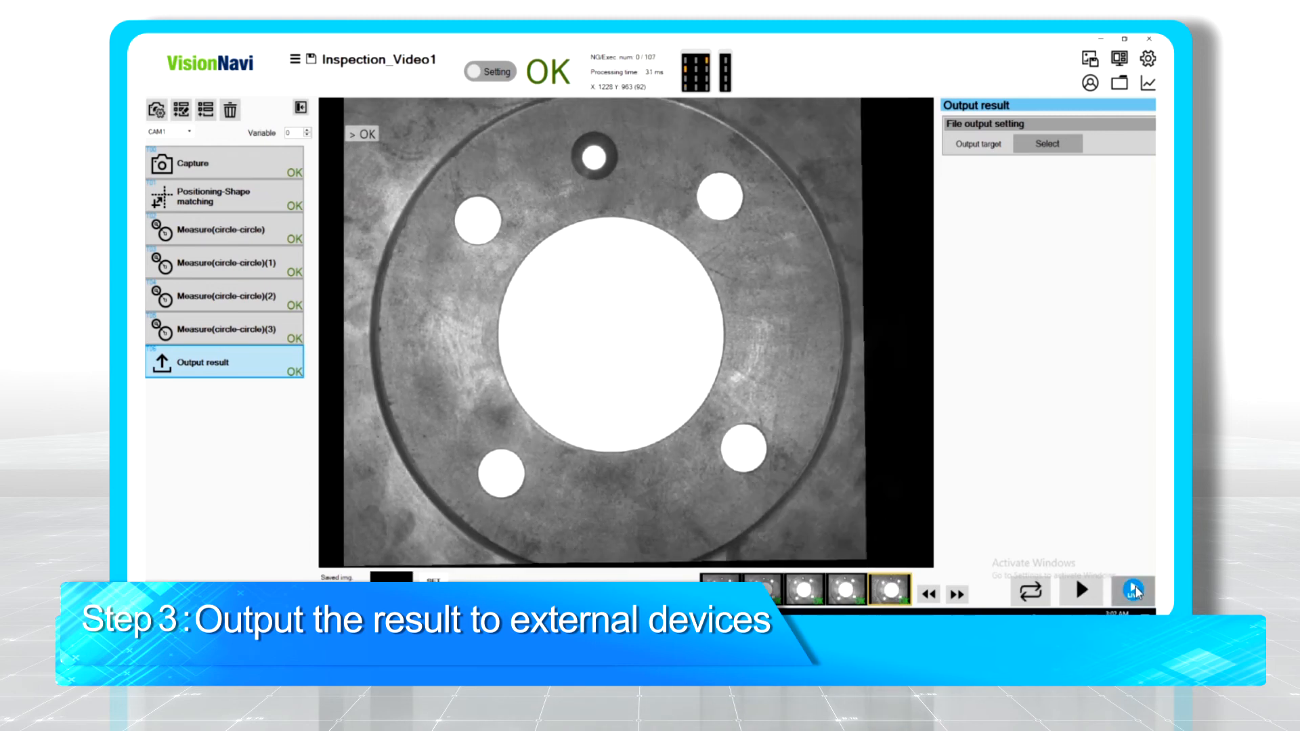
click(1102, 41)
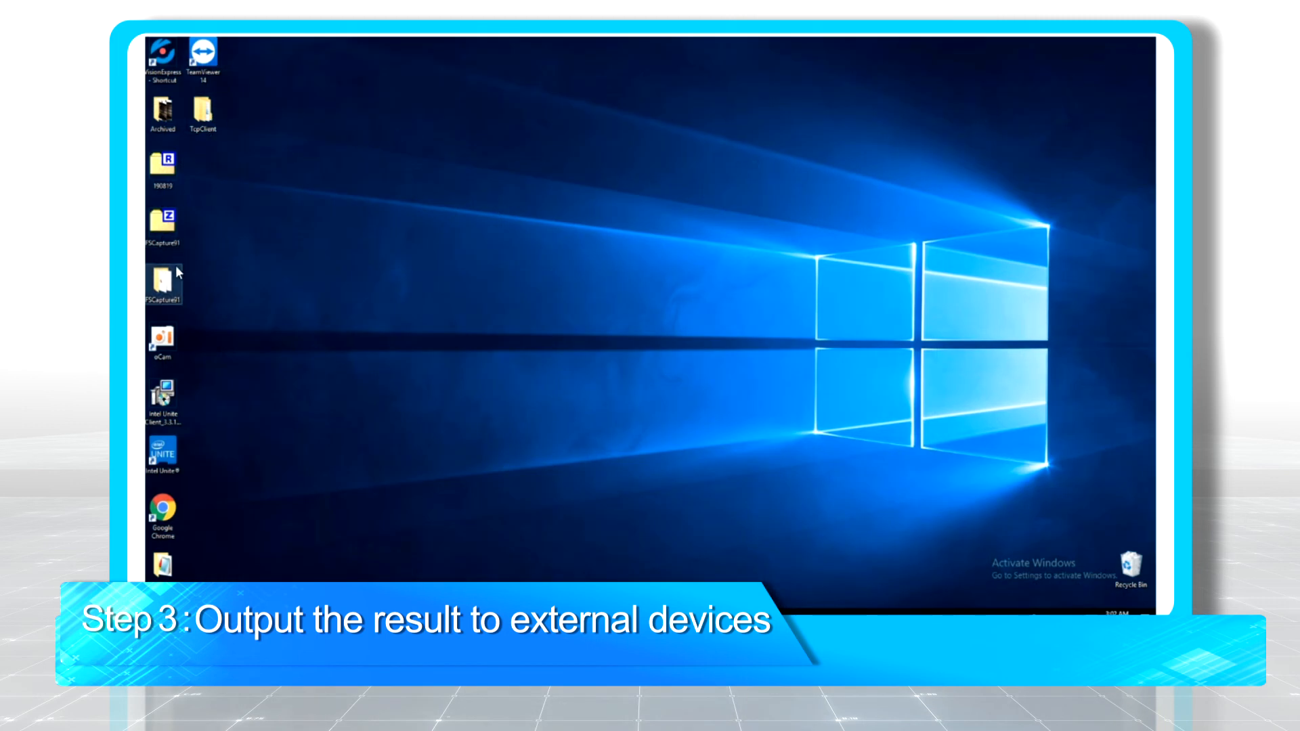
double_click(165, 569)
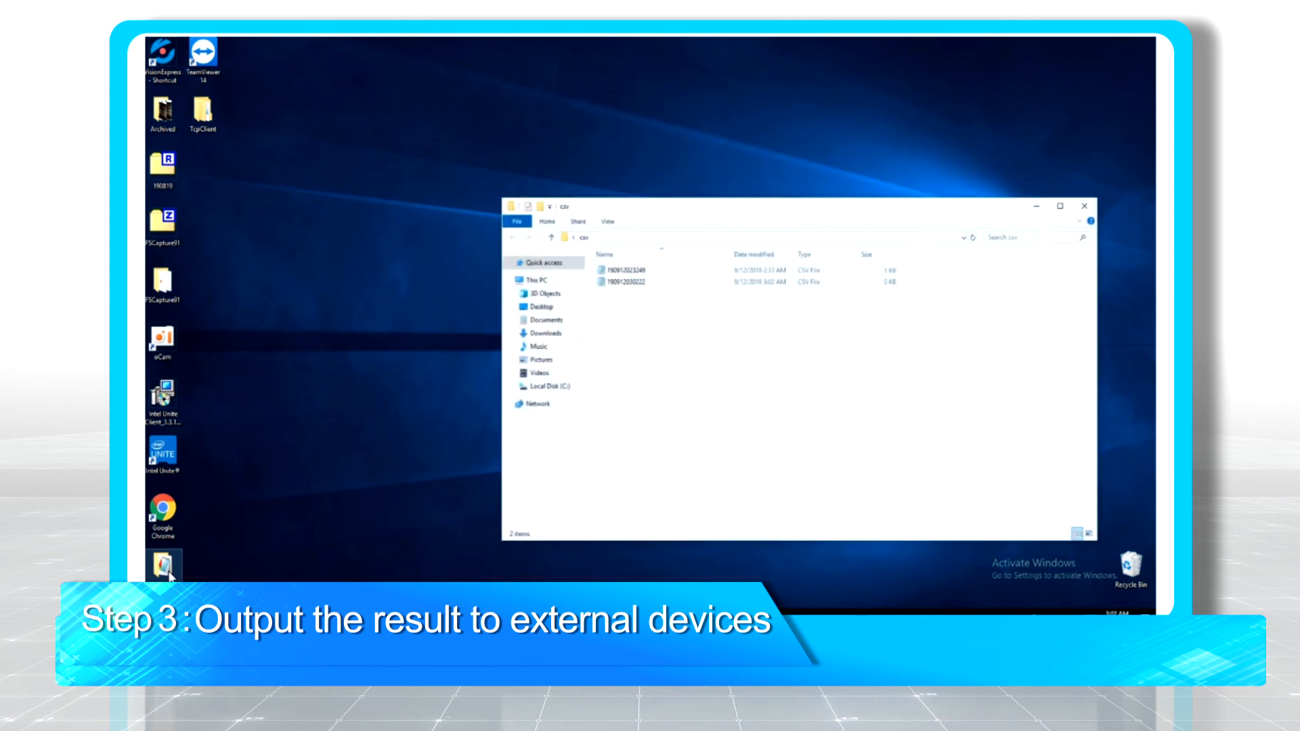
double_click(634, 272)
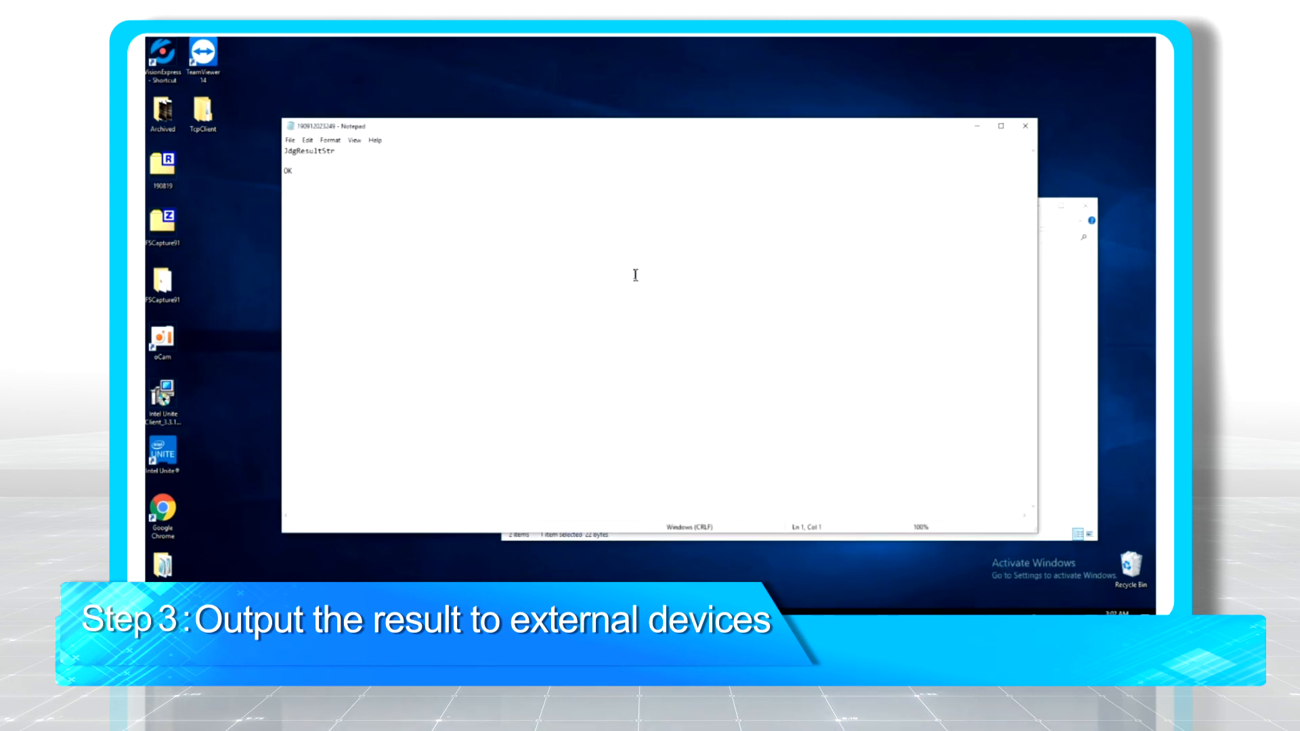
click(1024, 125)
double_click(731, 280)
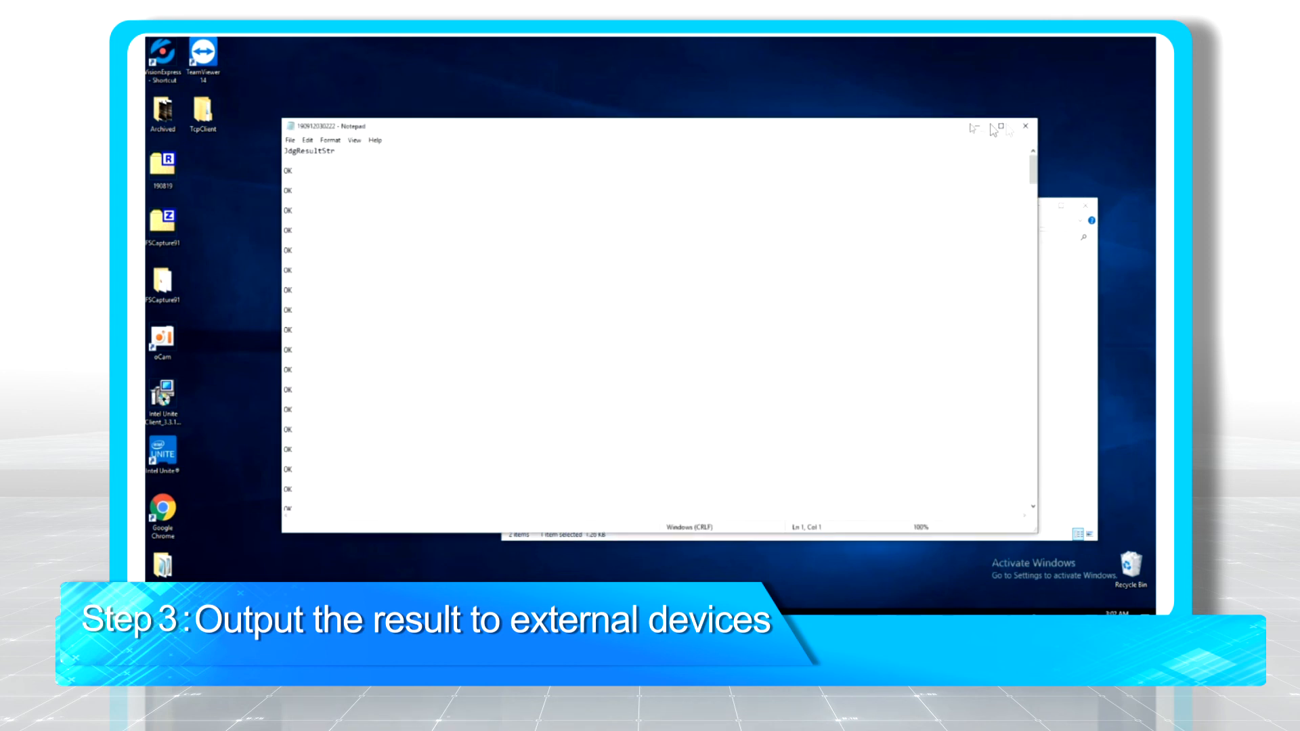
click(1025, 126)
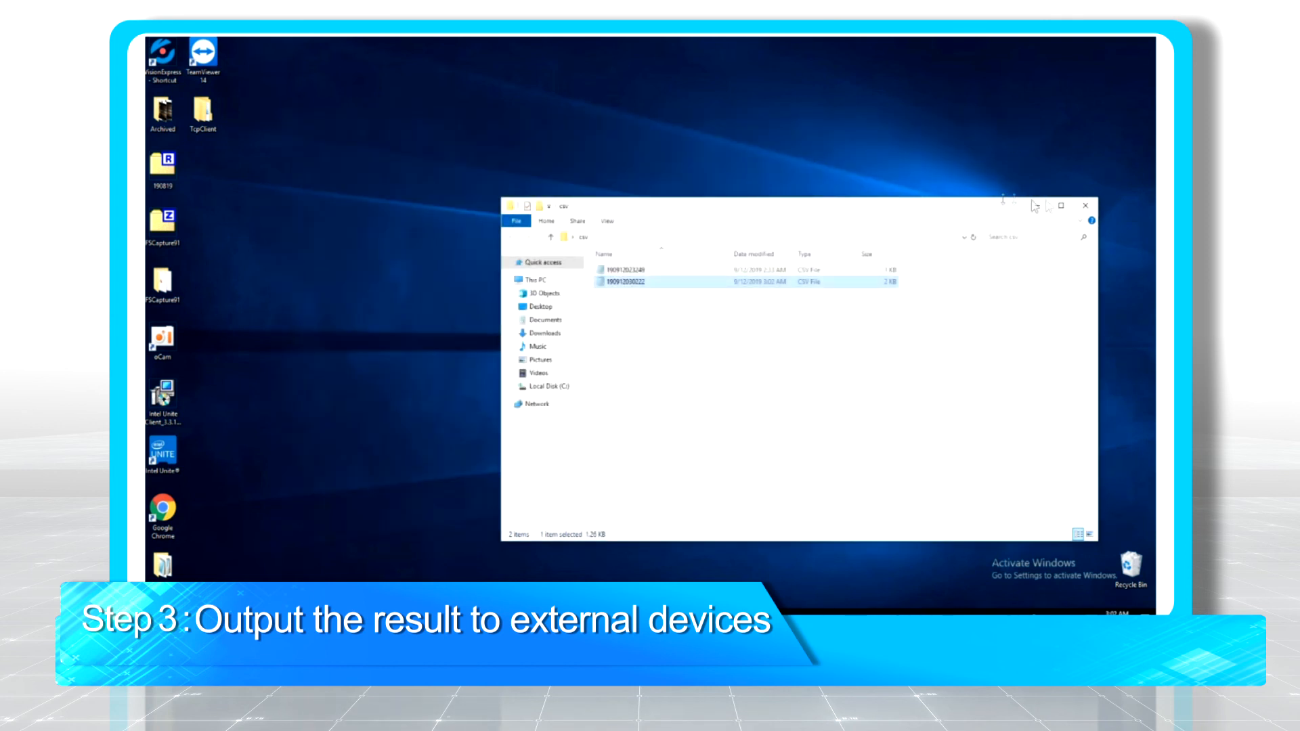